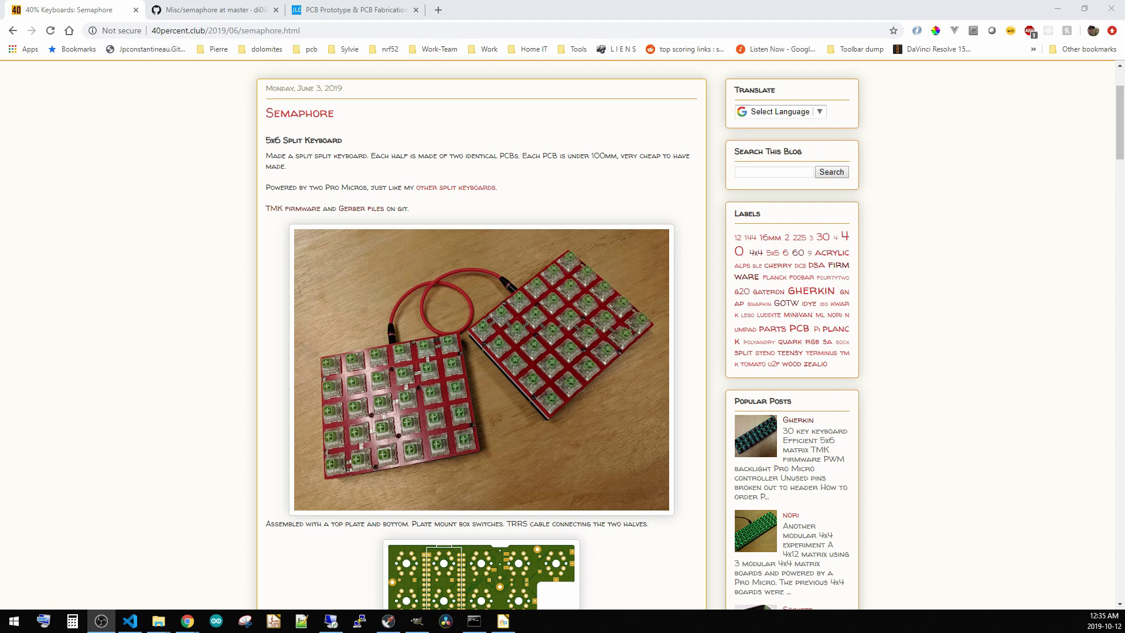
Read through the currently open page, scrolling down and back up.
scroll(71, 542, "down", 4)
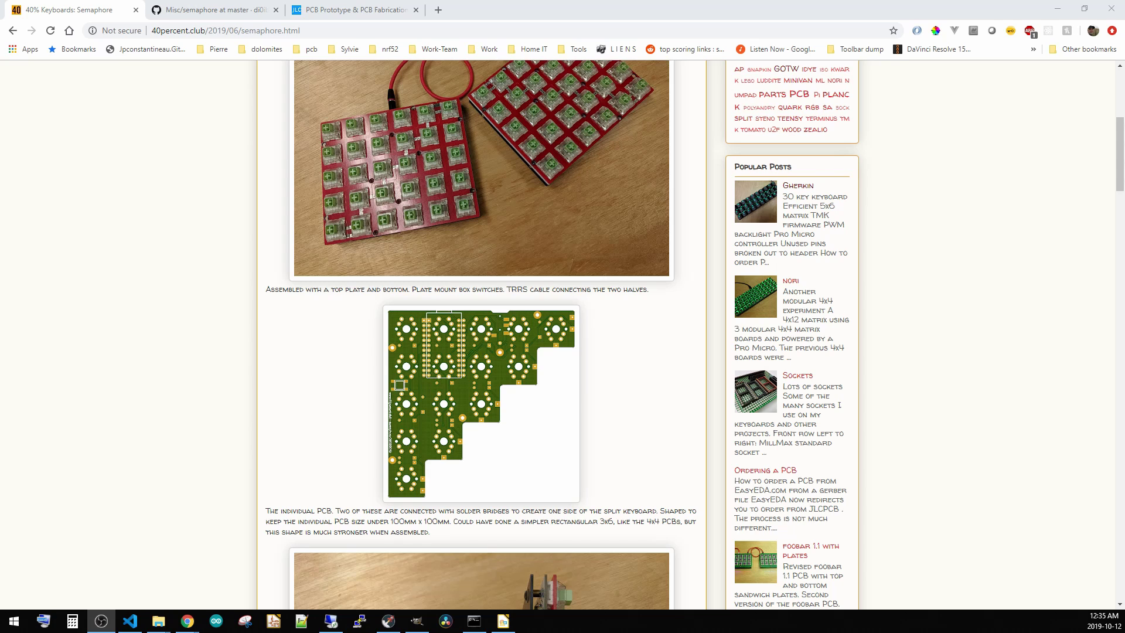
scroll(726, 284, "down", 3)
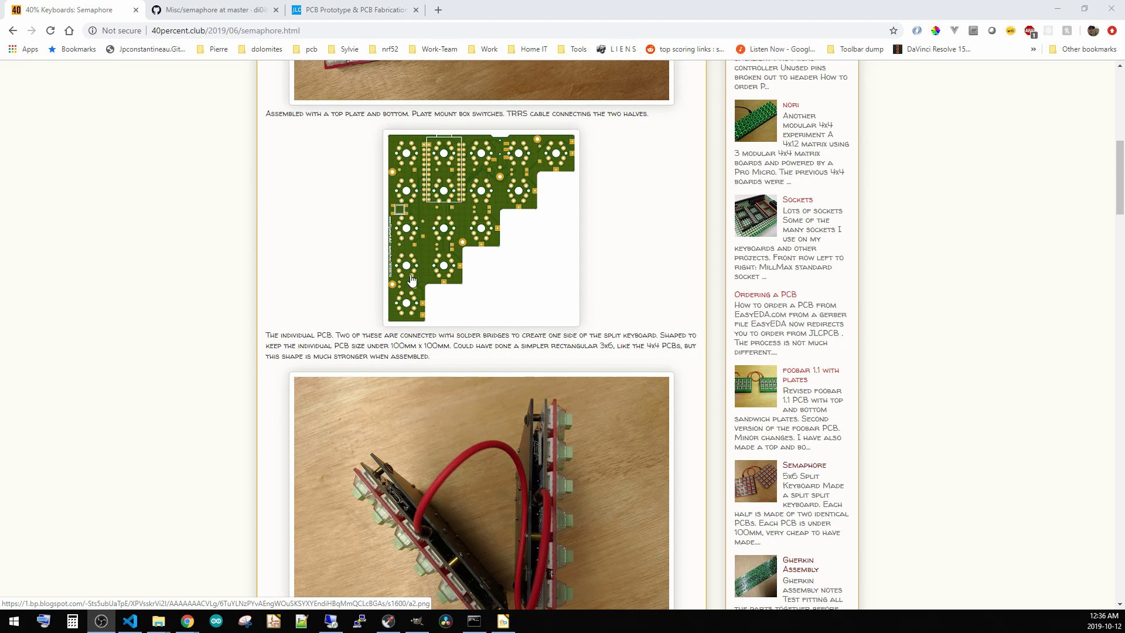
scroll(410, 284, "down", 3)
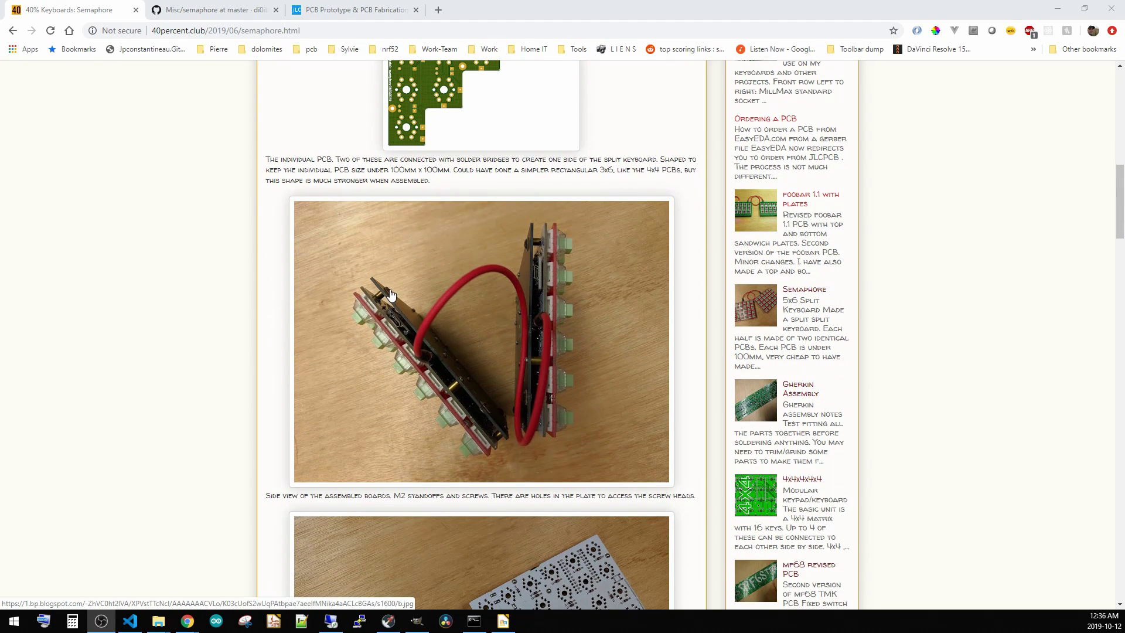
scroll(392, 295, "down", 3)
scroll(397, 302, "down", 1)
scroll(398, 304, "down", 5)
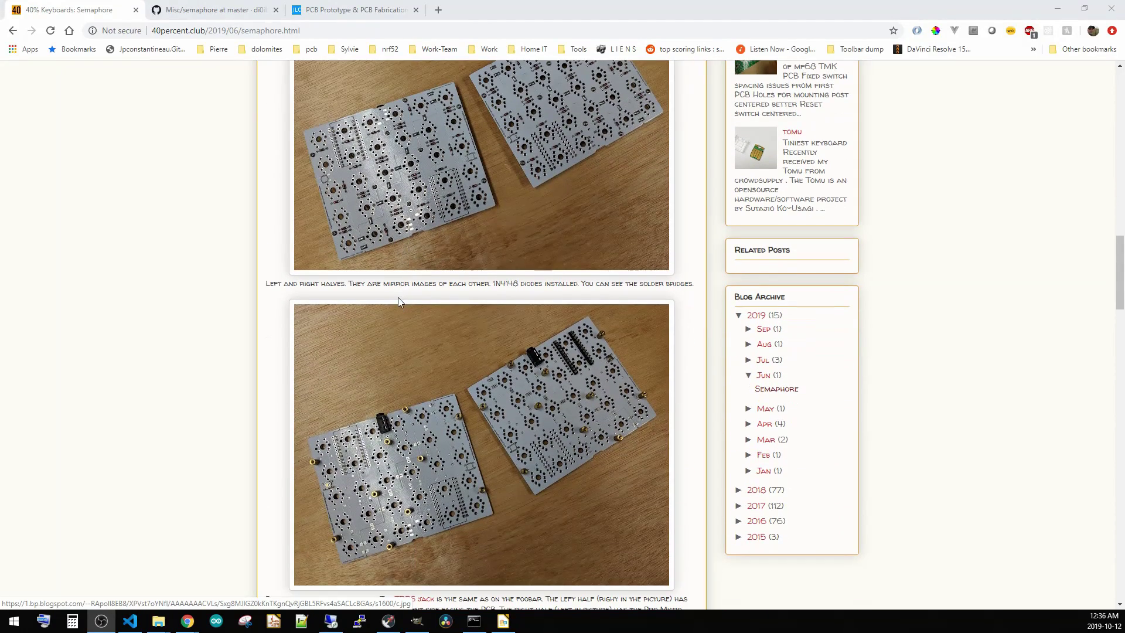
scroll(381, 296, "down", 6)
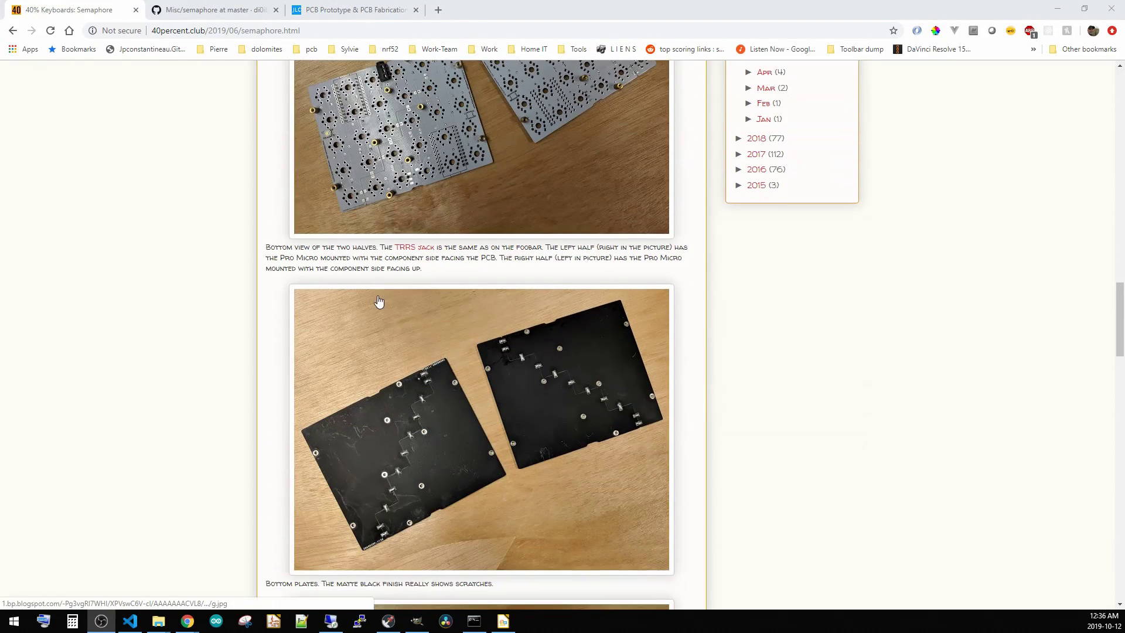
scroll(370, 307, "down", 1)
scroll(380, 307, "up", 1)
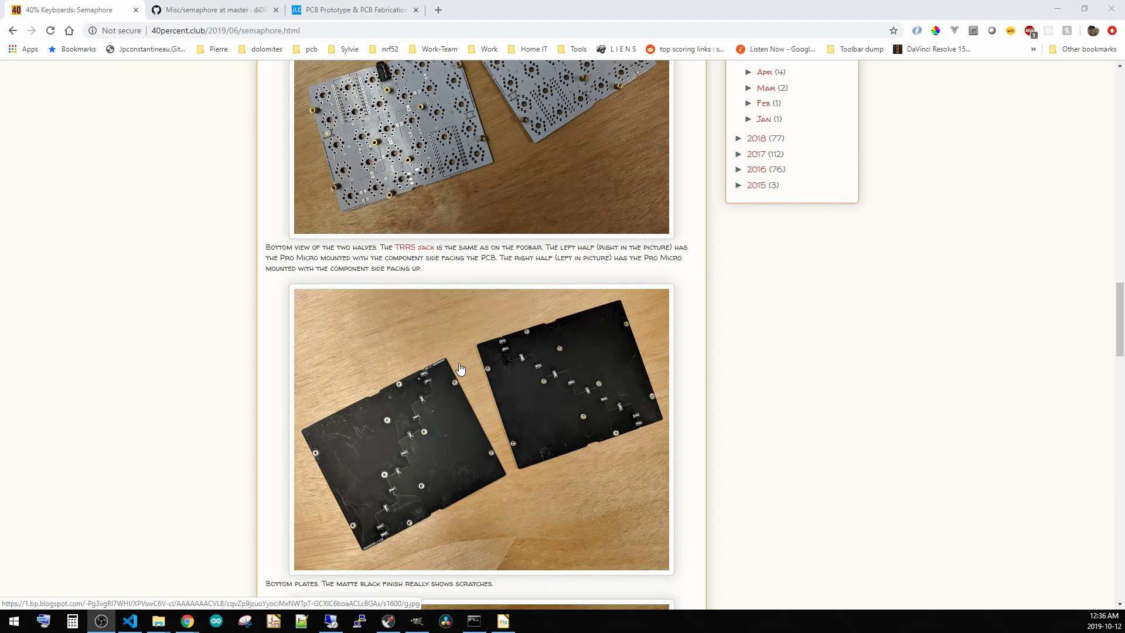
scroll(380, 414, "up", 3)
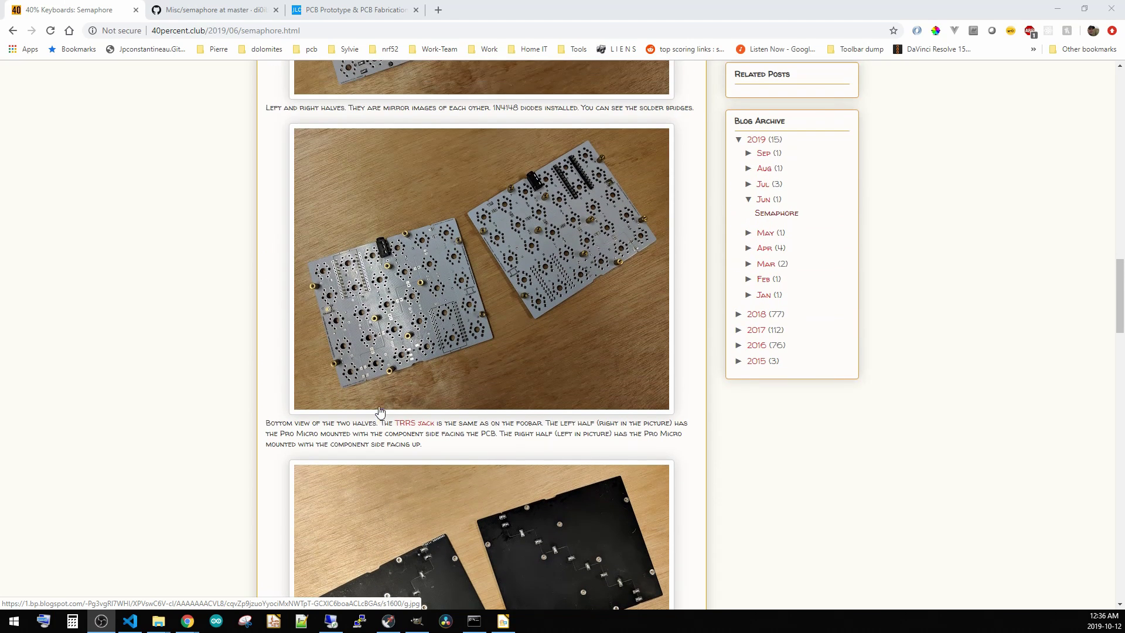
scroll(379, 412, "up", 1)
scroll(410, 434, "down", 9)
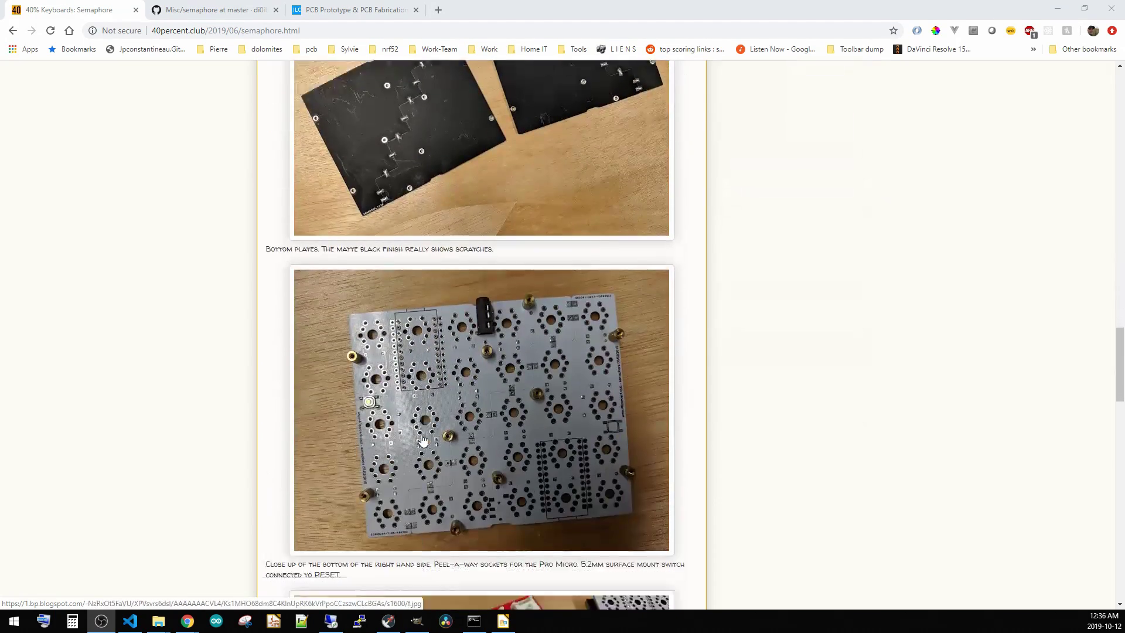
scroll(422, 439, "down", 5)
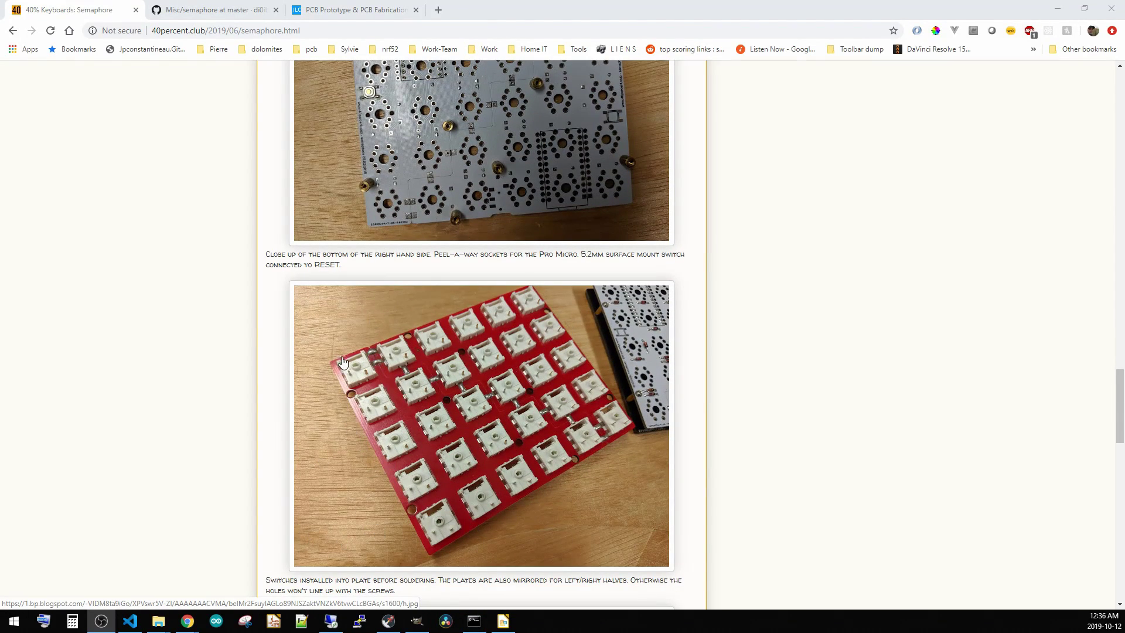
scroll(347, 486, "down", 4)
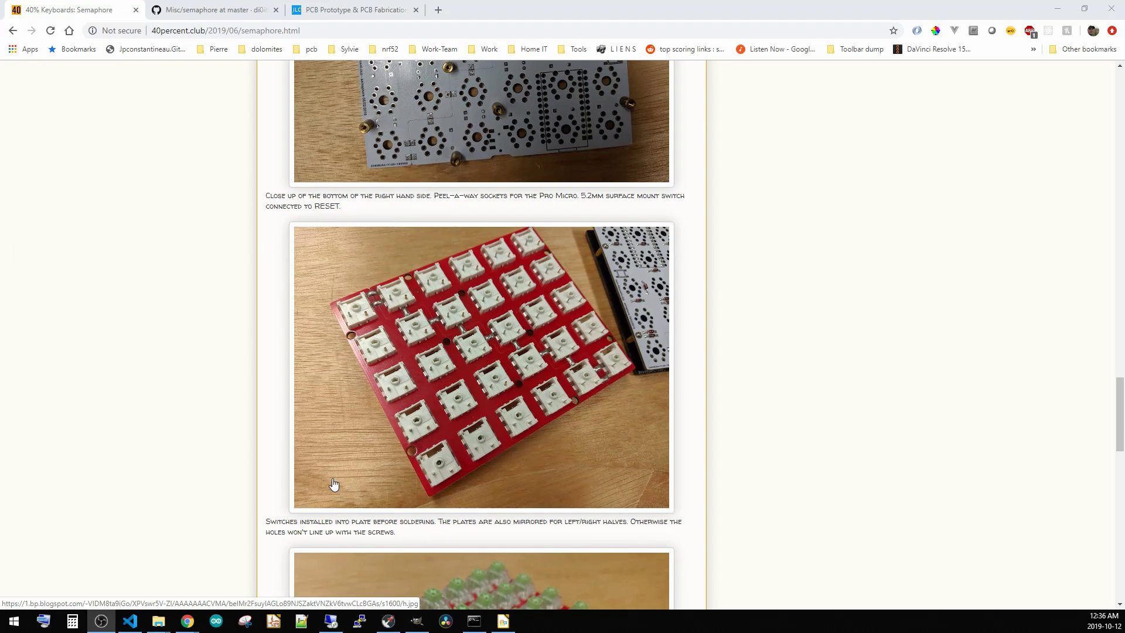
scroll(344, 456, "down", 7)
scroll(376, 505, "down", 2)
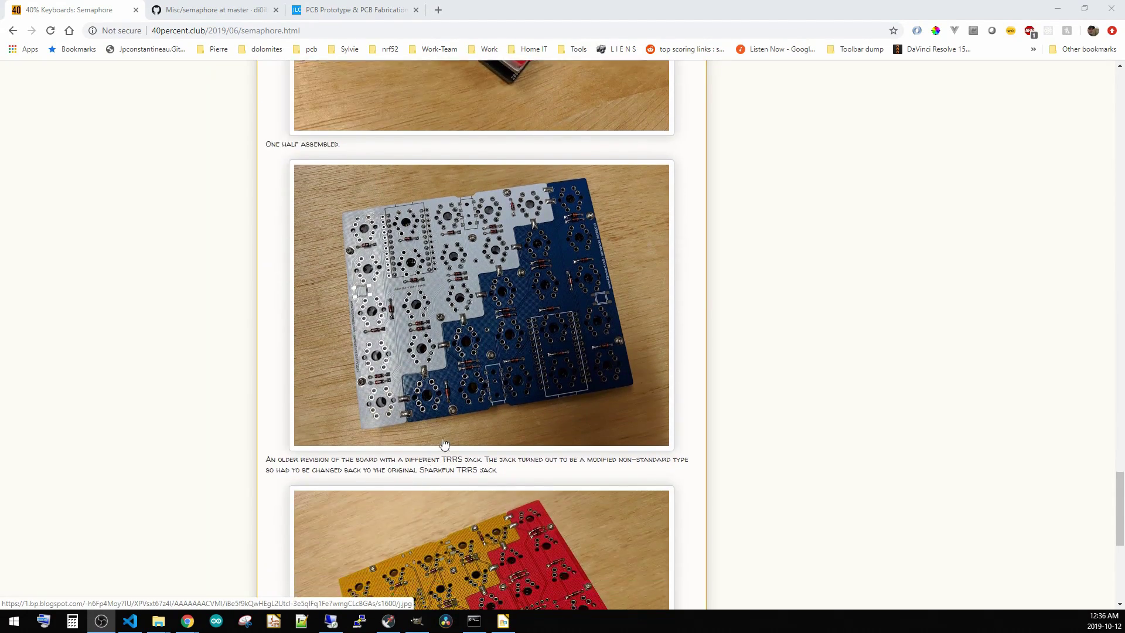
scroll(436, 404, "down", 2)
scroll(438, 410, "down", 3)
scroll(433, 466, "up", 6)
scroll(434, 466, "up", 15)
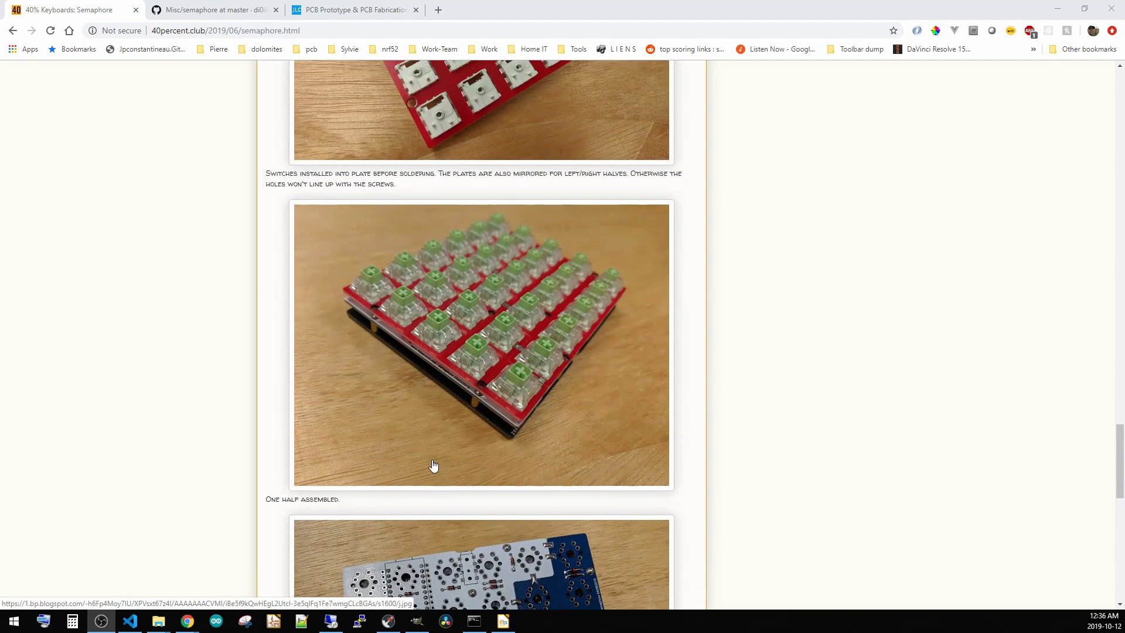
scroll(434, 466, "up", 15)
scroll(434, 466, "up", 15)
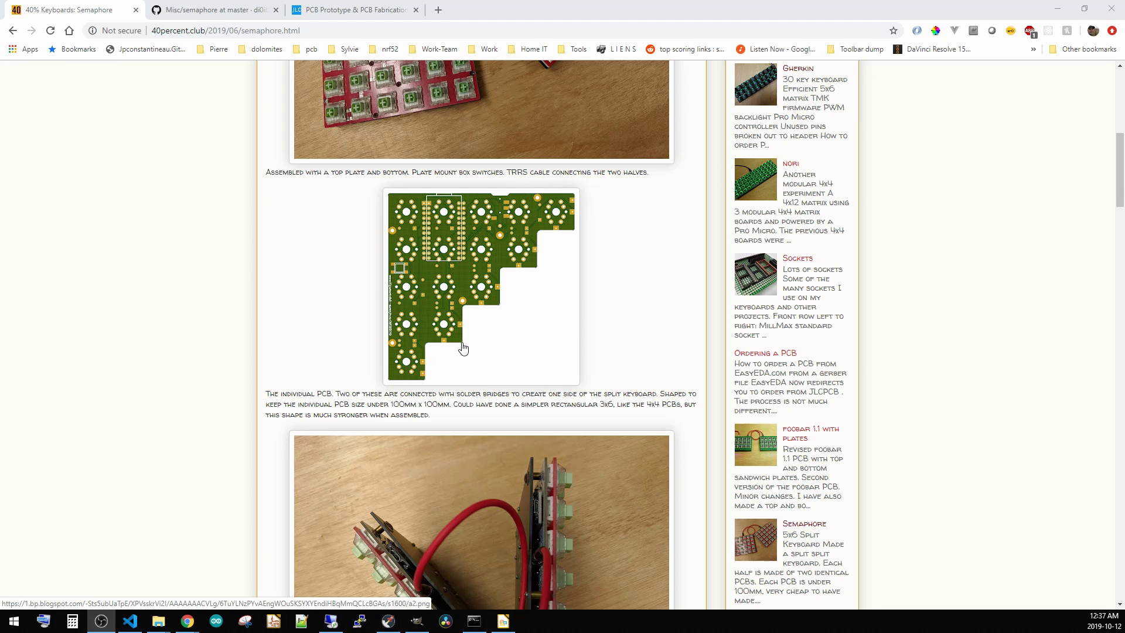
scroll(462, 346, "up", 3)
scroll(441, 396, "up", 3)
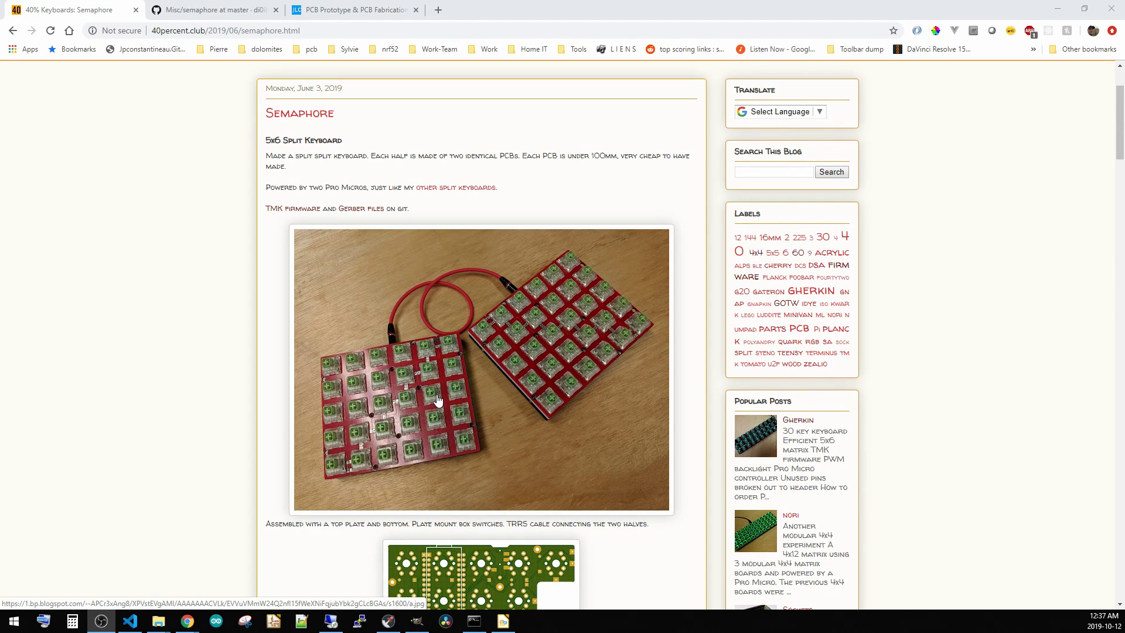
scroll(437, 400, "up", 1)
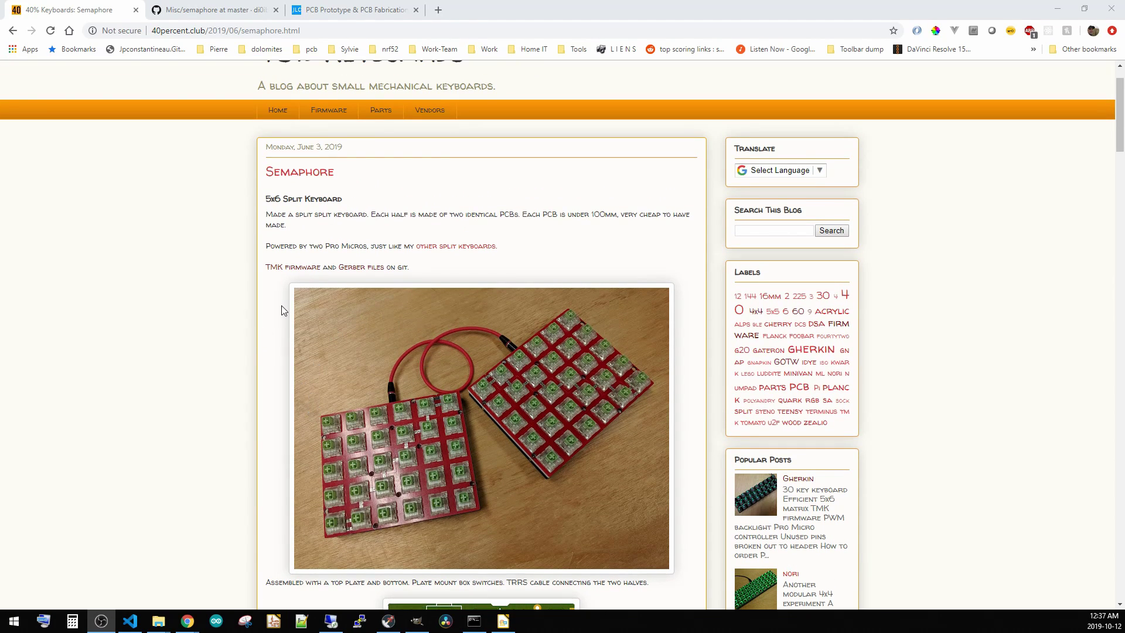
From the GitHub semaphore readme, open 'How to order PCBs from gerber files' in a new tab.
left_click(197, 11)
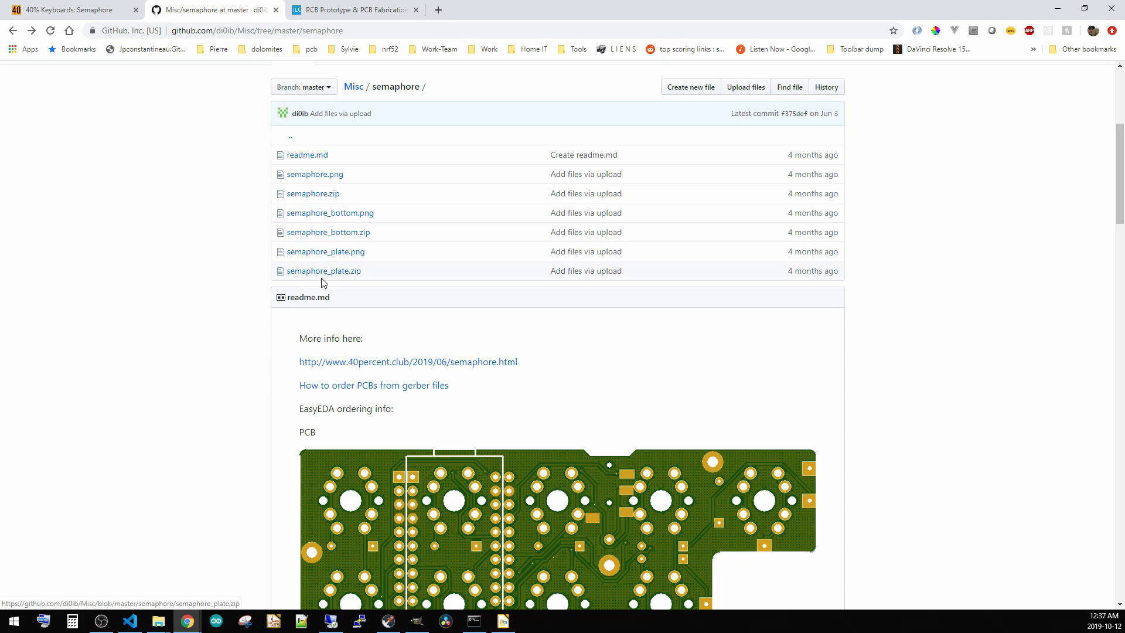
scroll(305, 321, "down", 2)
scroll(305, 321, "down", 1)
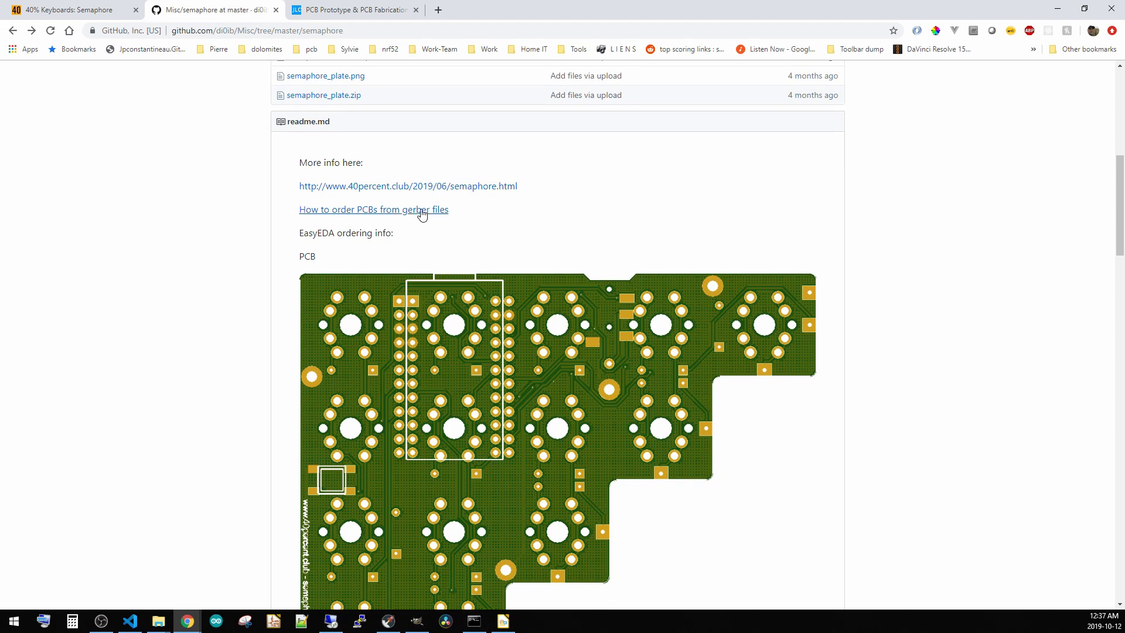
right_click(340, 209)
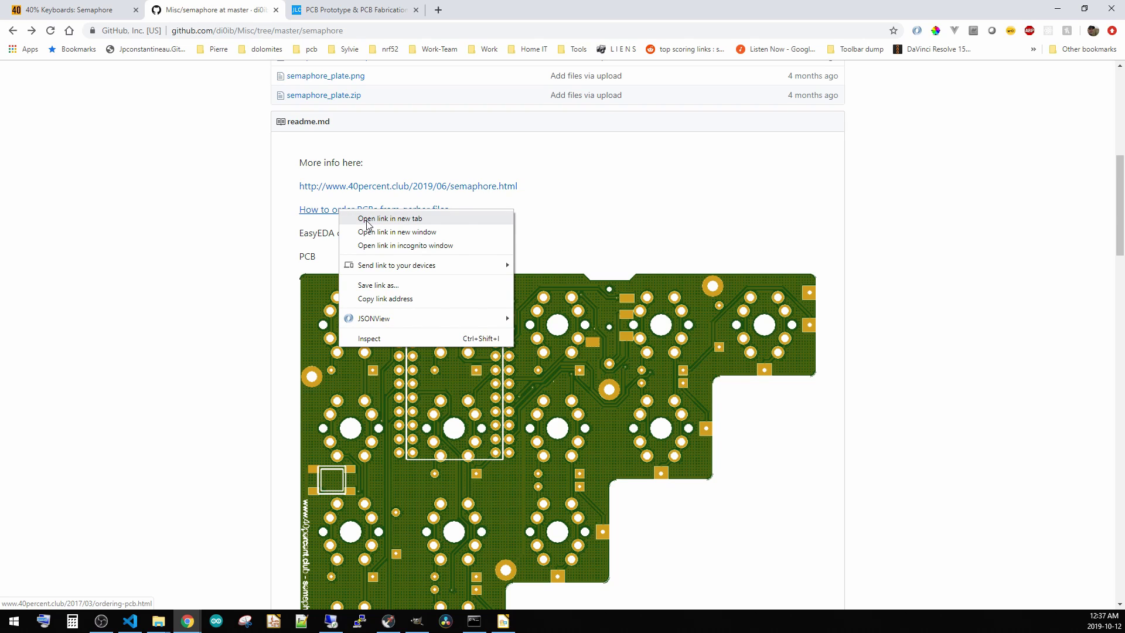
left_click(367, 222)
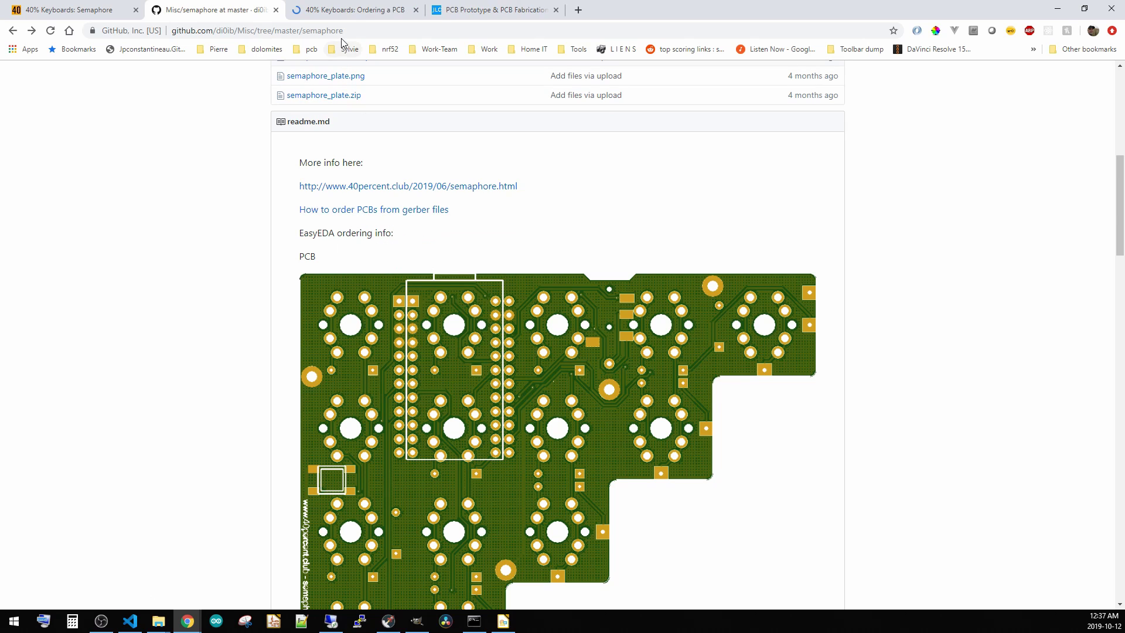
Glance over the 'Ordering a PCB' guide, then return to the GitHub semaphore readme.
key("ctrl+Tab")
scroll(386, 469, "down", 8)
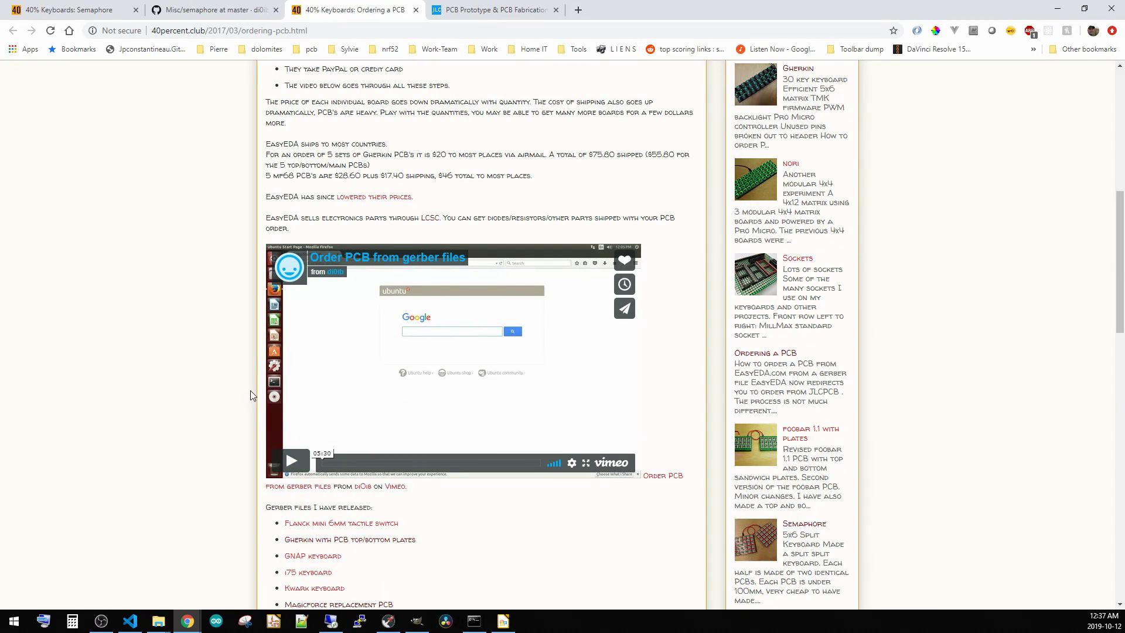
scroll(251, 390, "up", 3)
left_click(217, 10)
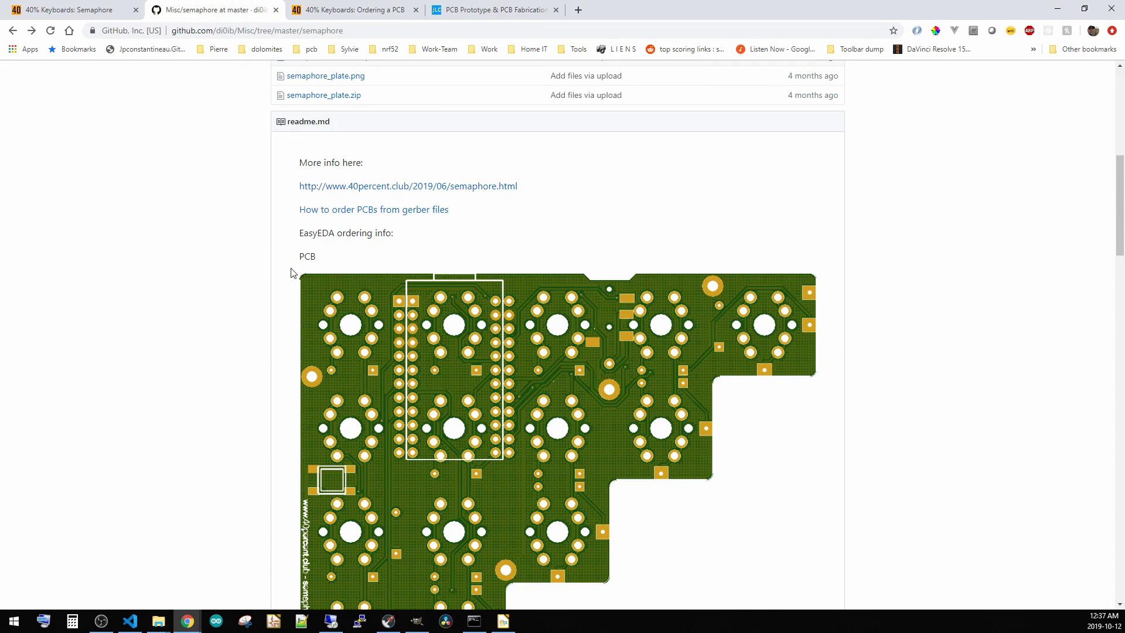
scroll(368, 342, "down", 2)
scroll(451, 463, "down", 5)
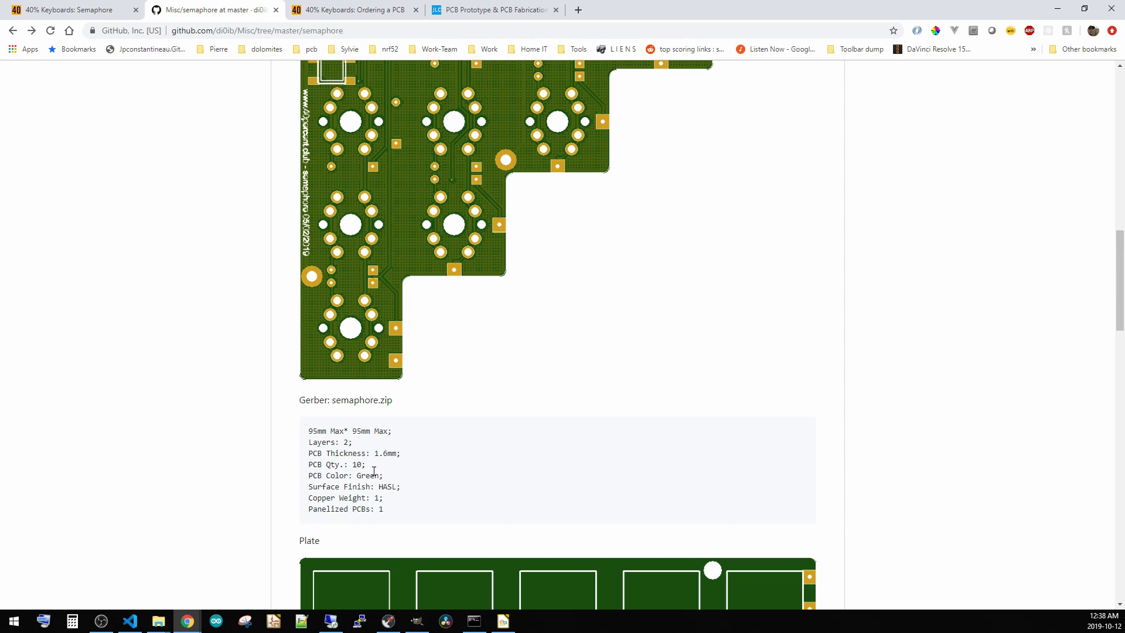
scroll(371, 470, "down", 2)
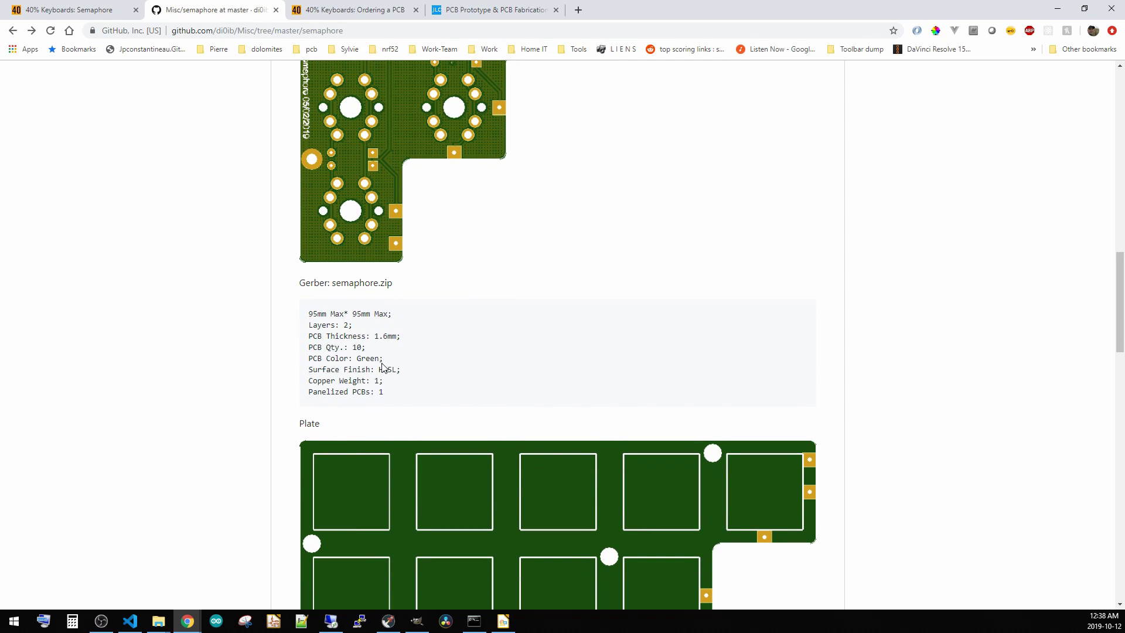
scroll(349, 399, "down", 11)
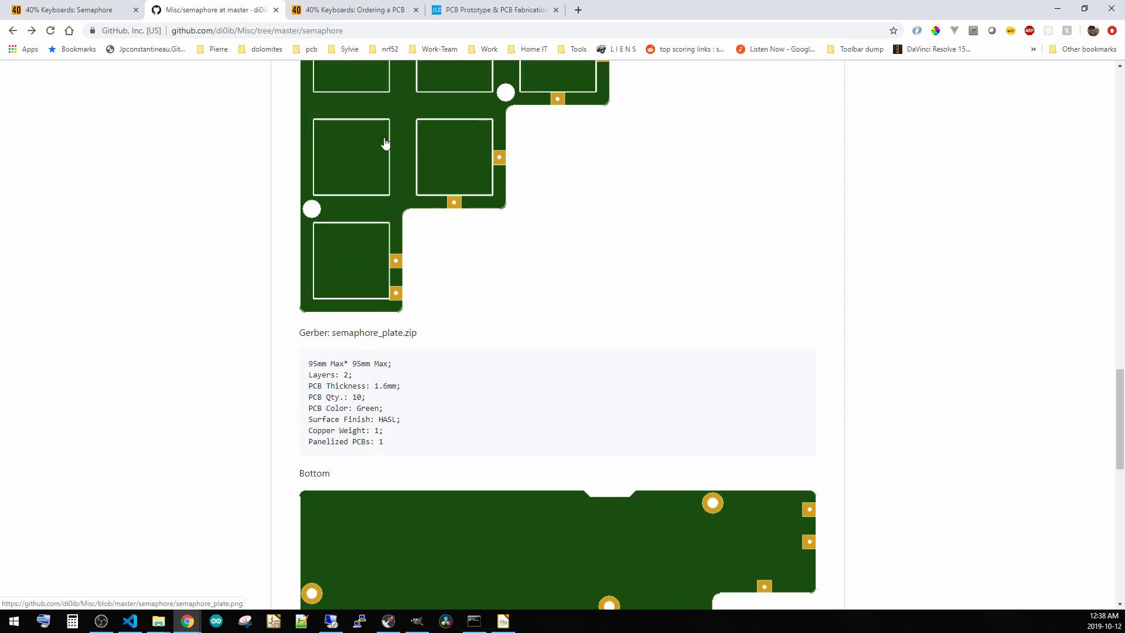
scroll(420, 402, "down", 5)
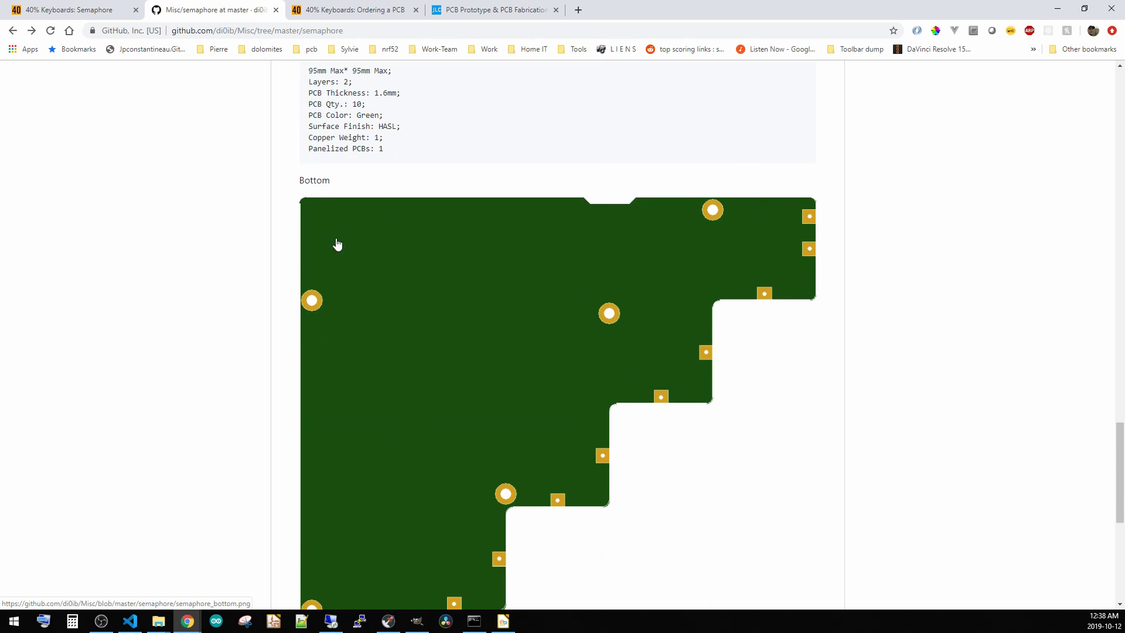
scroll(354, 436, "down", 5)
scroll(361, 426, "down", 3)
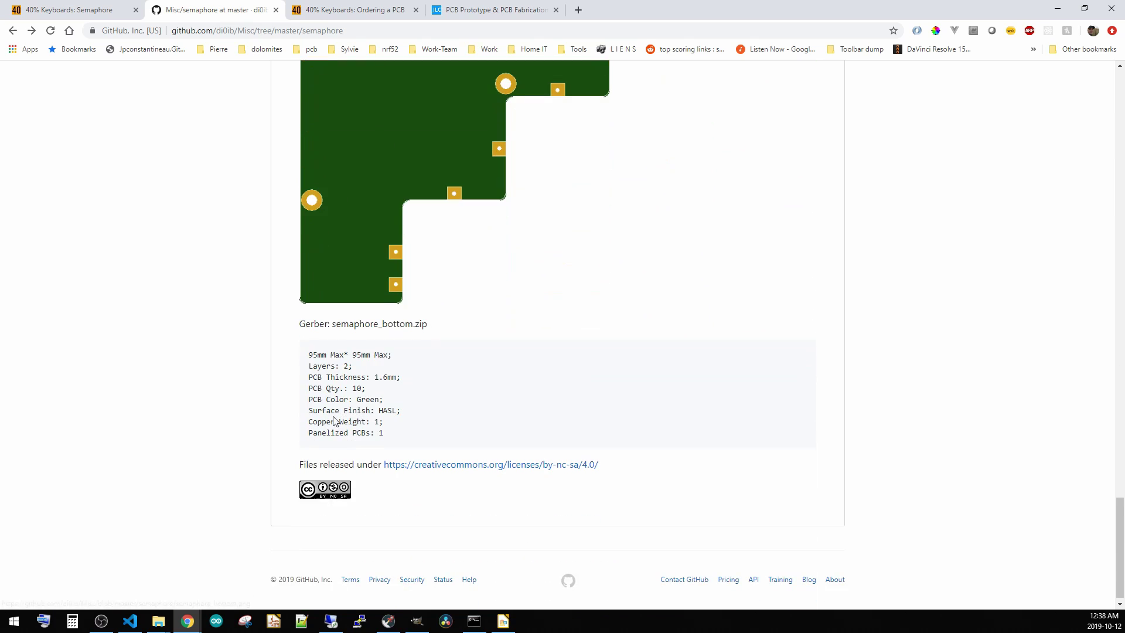
scroll(377, 381, "up", 20)
scroll(378, 379, "up", 15)
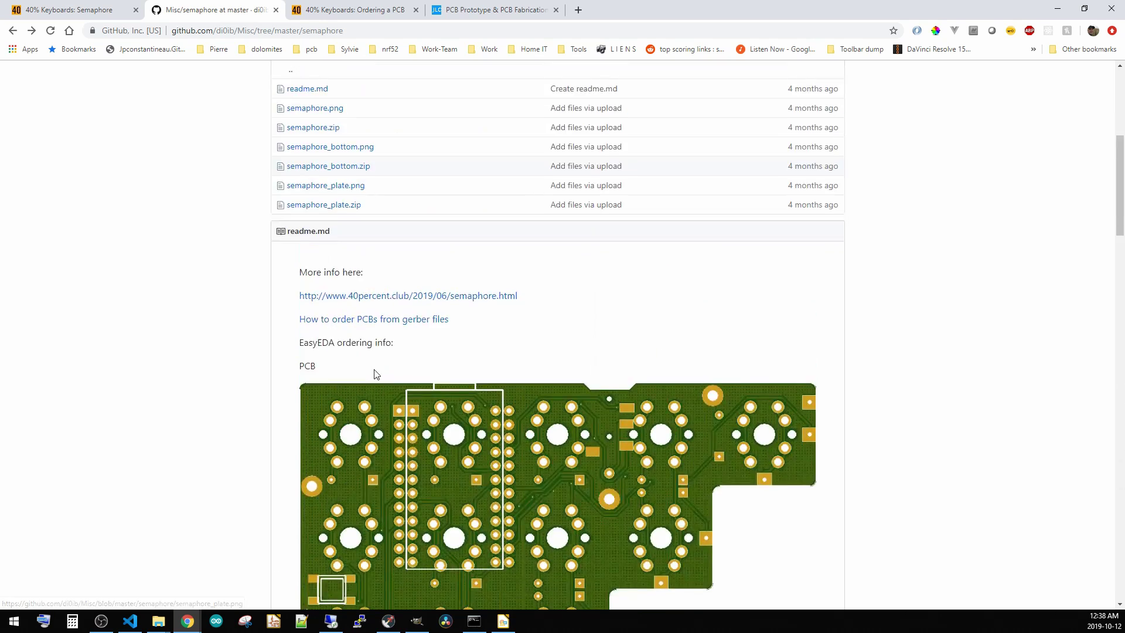
scroll(390, 310, "down", 2)
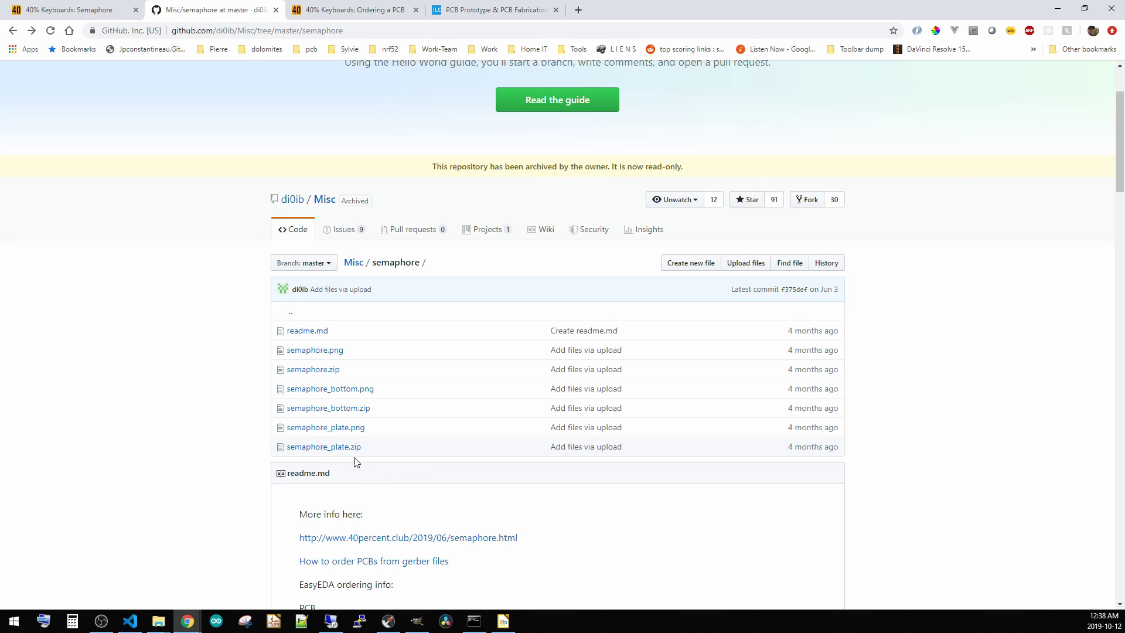
Open the Misc repository from the owner's profile and download it as Misc-master.zip.
left_click(293, 199)
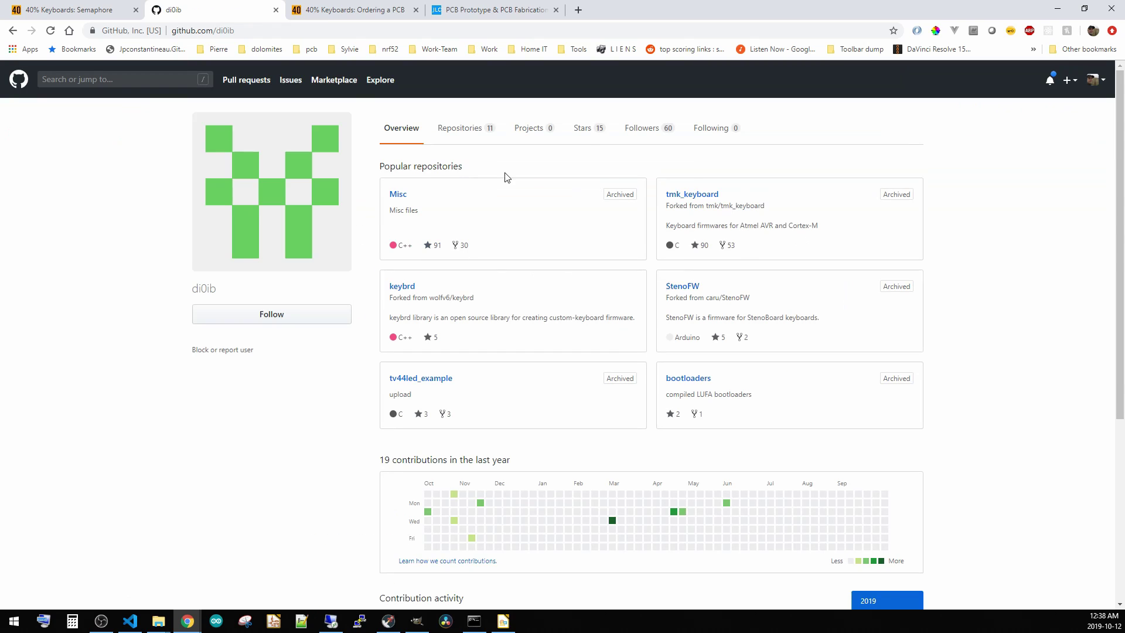
left_click(390, 195)
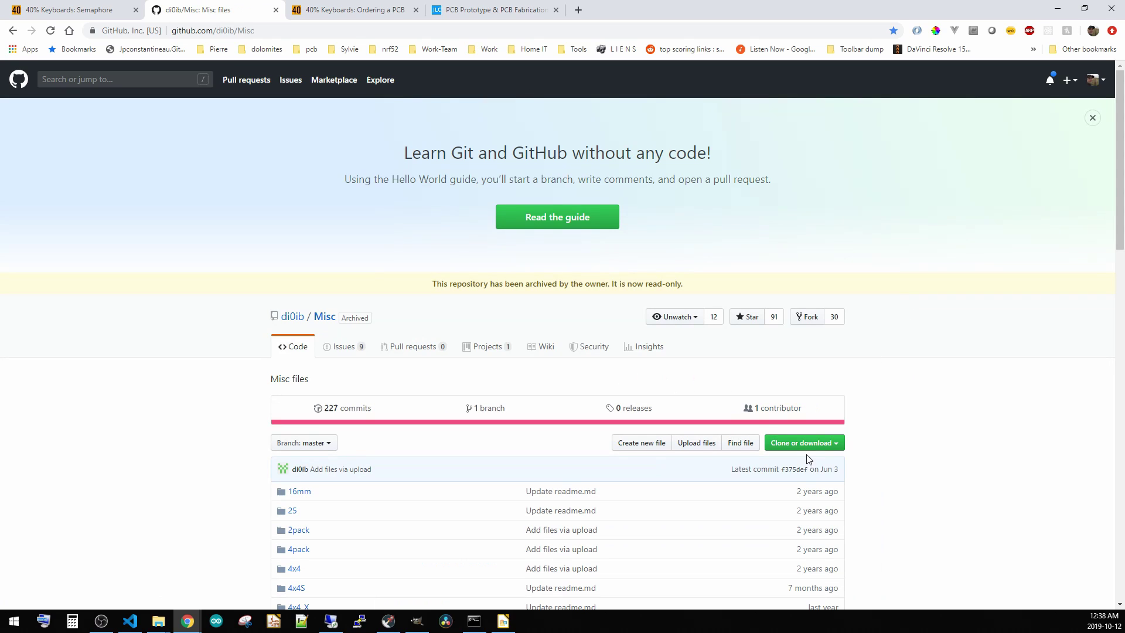
left_click(807, 447)
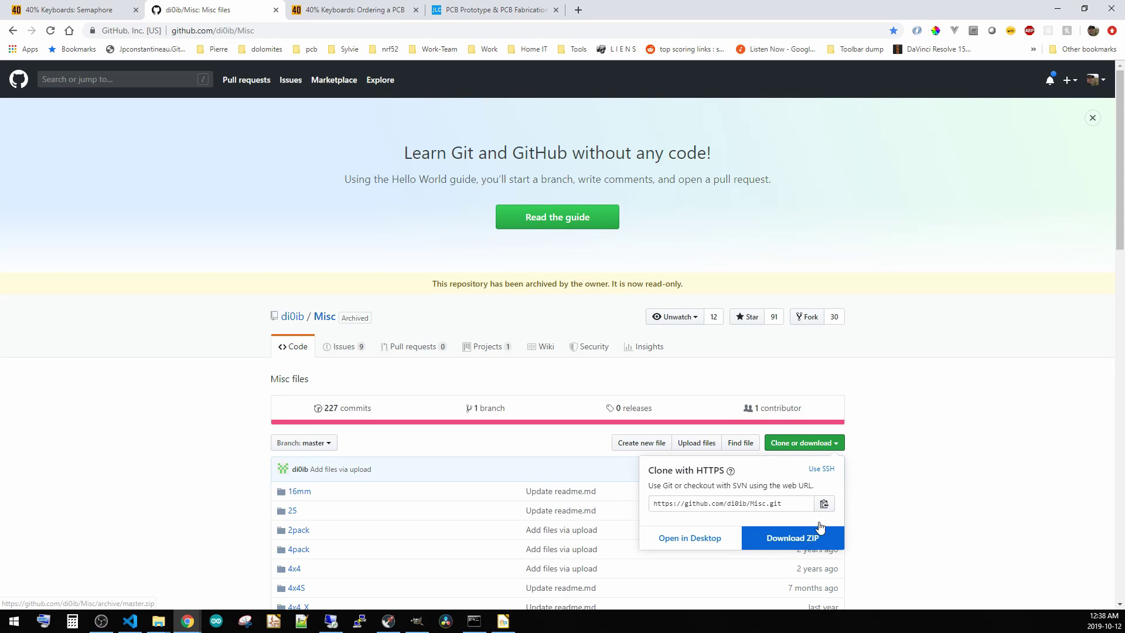
left_click(799, 506)
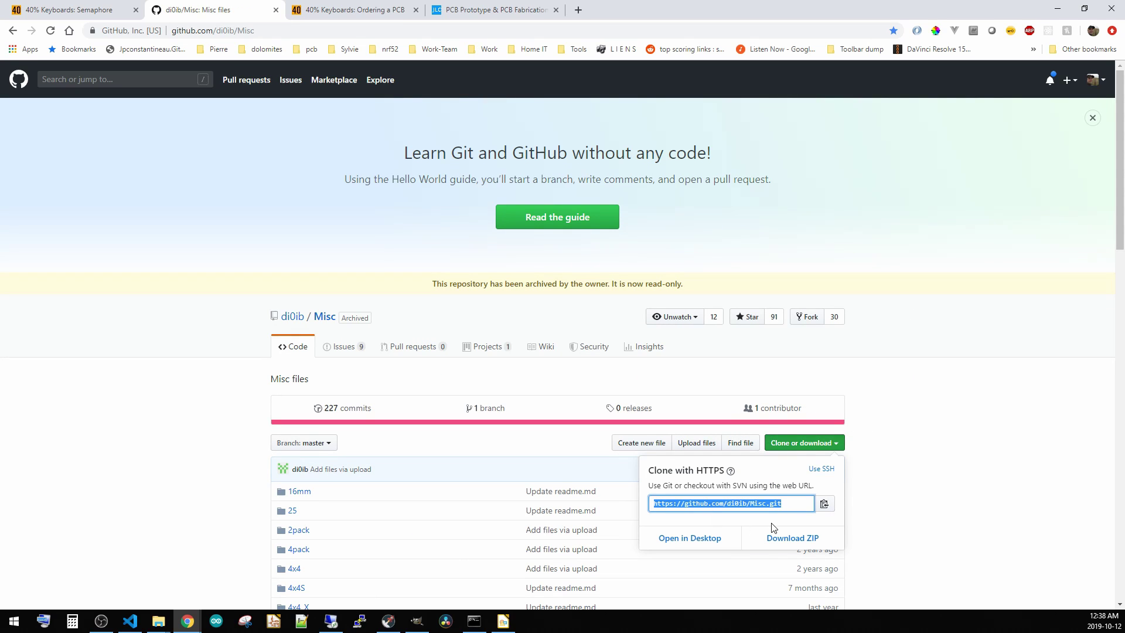
left_click(777, 532)
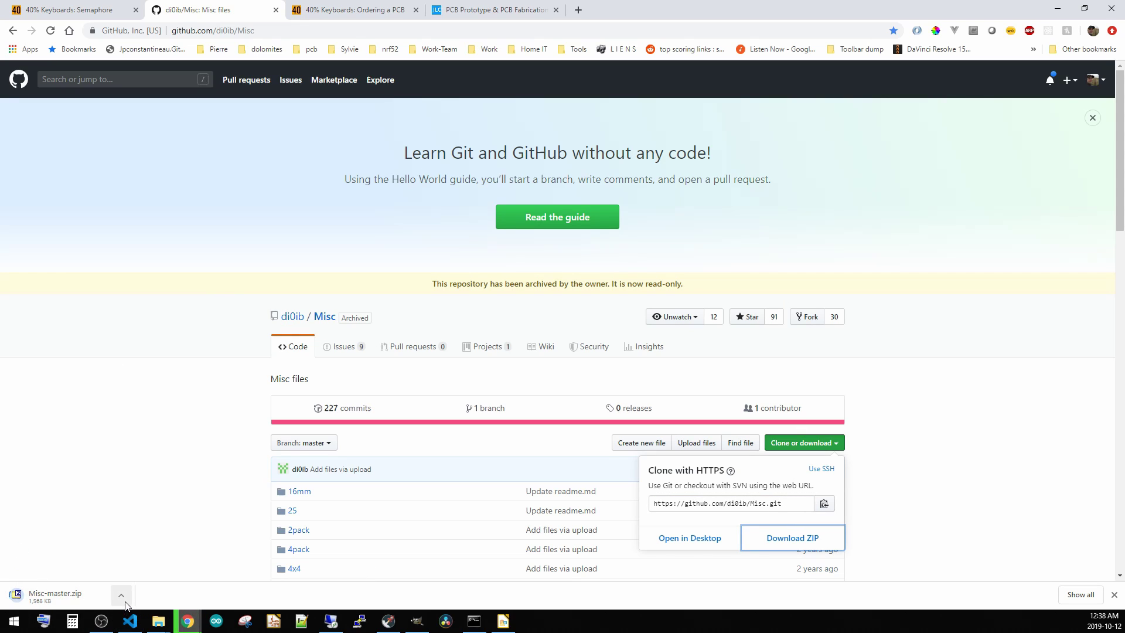
left_click(123, 598)
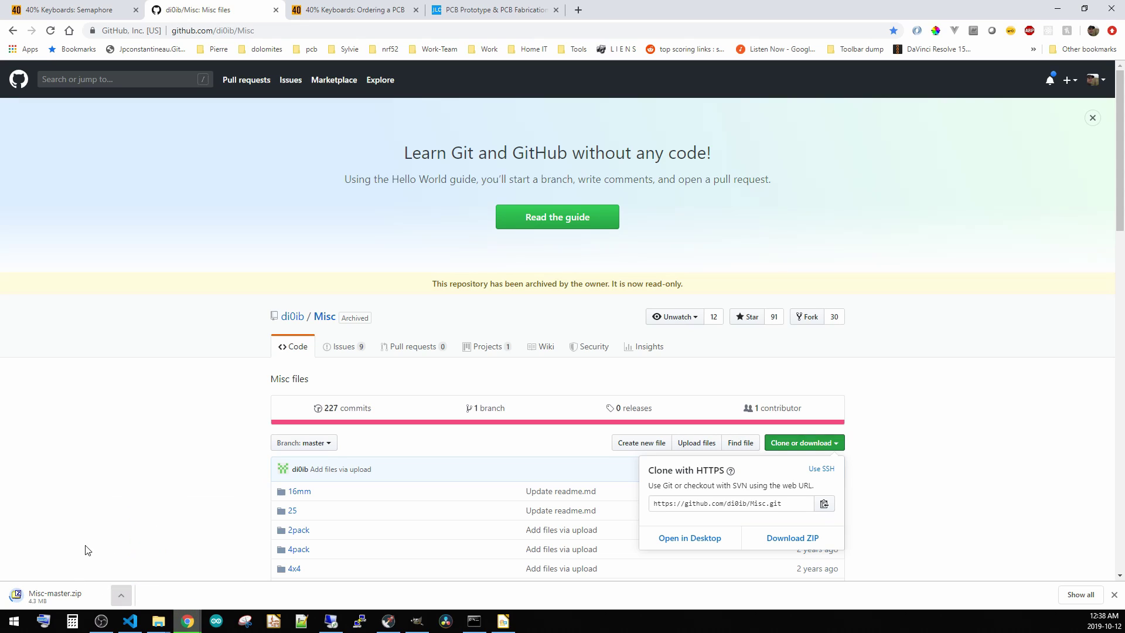
left_click(105, 571)
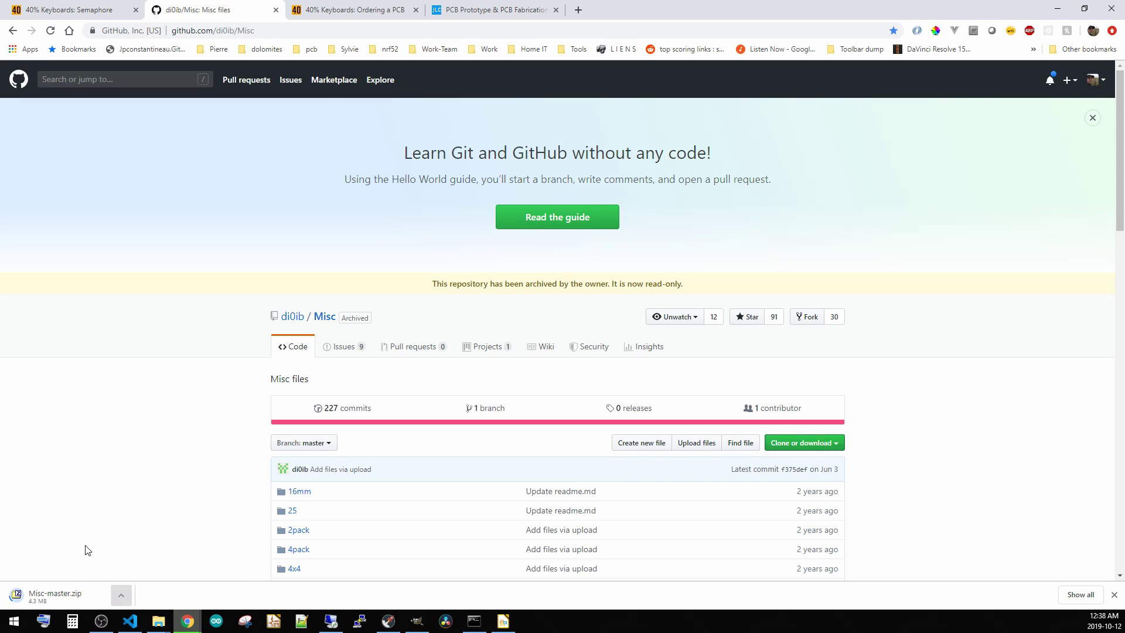
Copy Misc-master.zip from the Downloads folder.
left_click(121, 595)
left_click(133, 556)
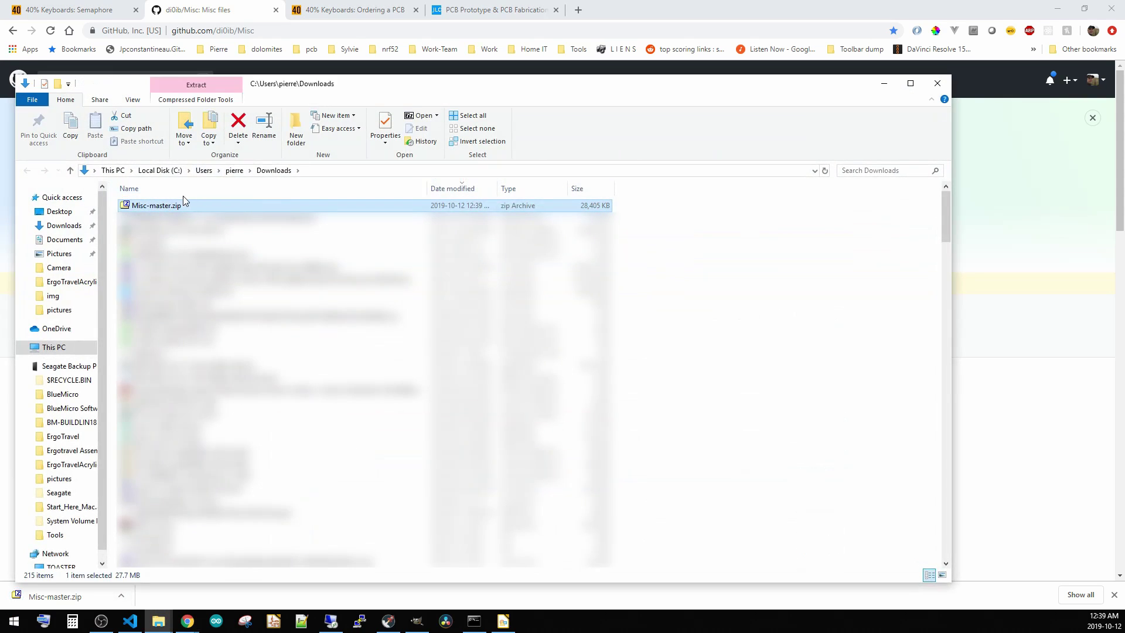
right_click(170, 208)
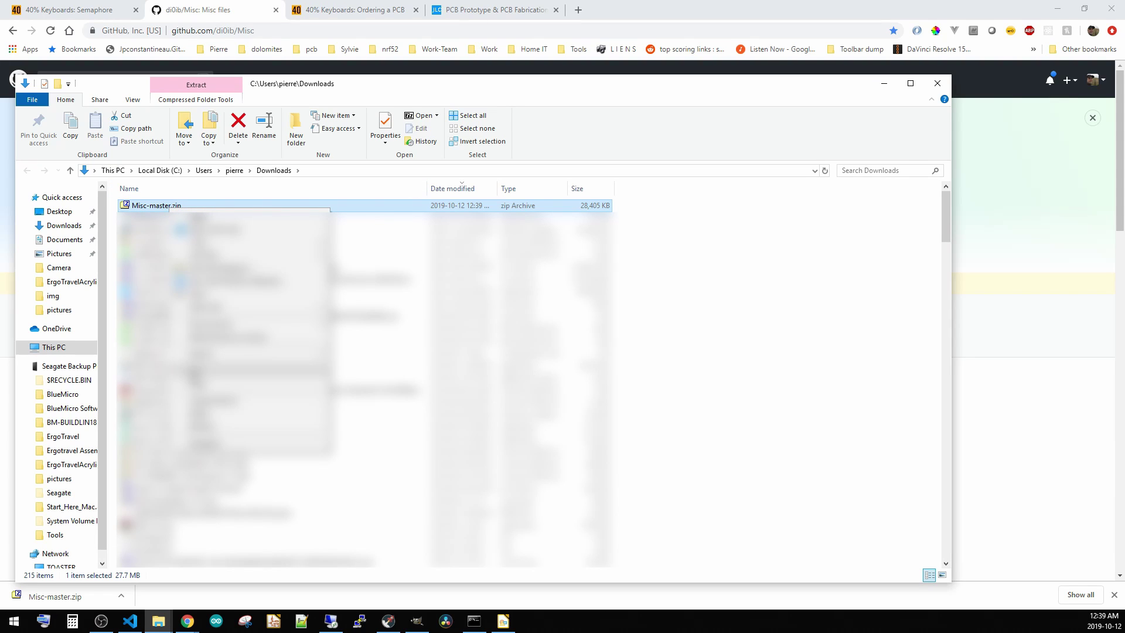
key("Escape")
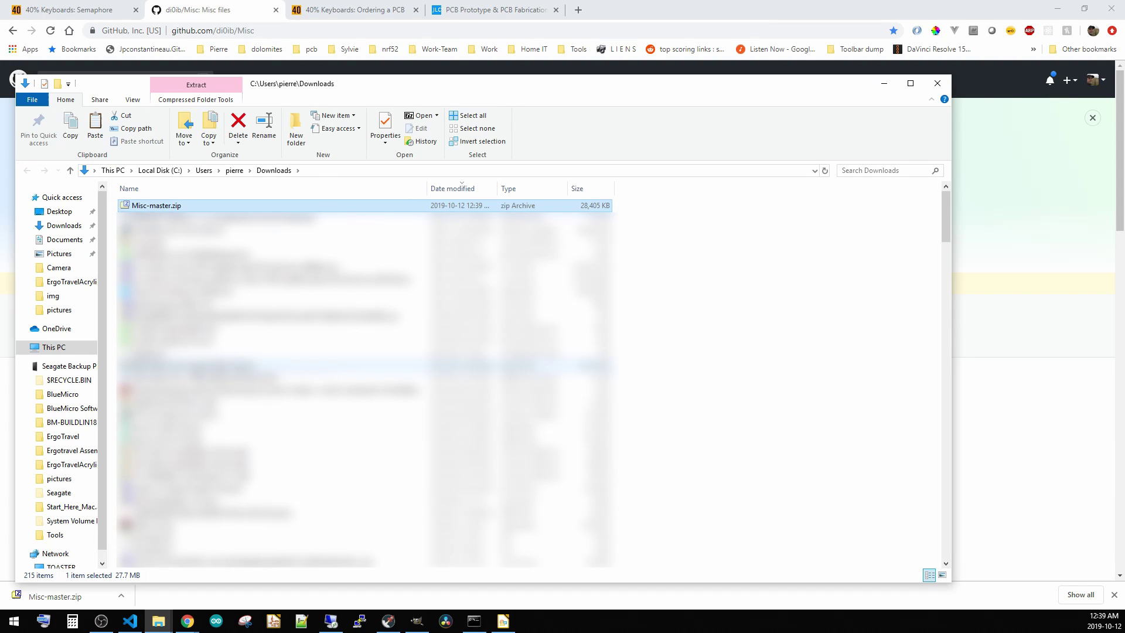
left_click(938, 83)
Paste the zip onto the D: drive and extract it into Misc-master with 7-Zip.
mouse_move(158, 621)
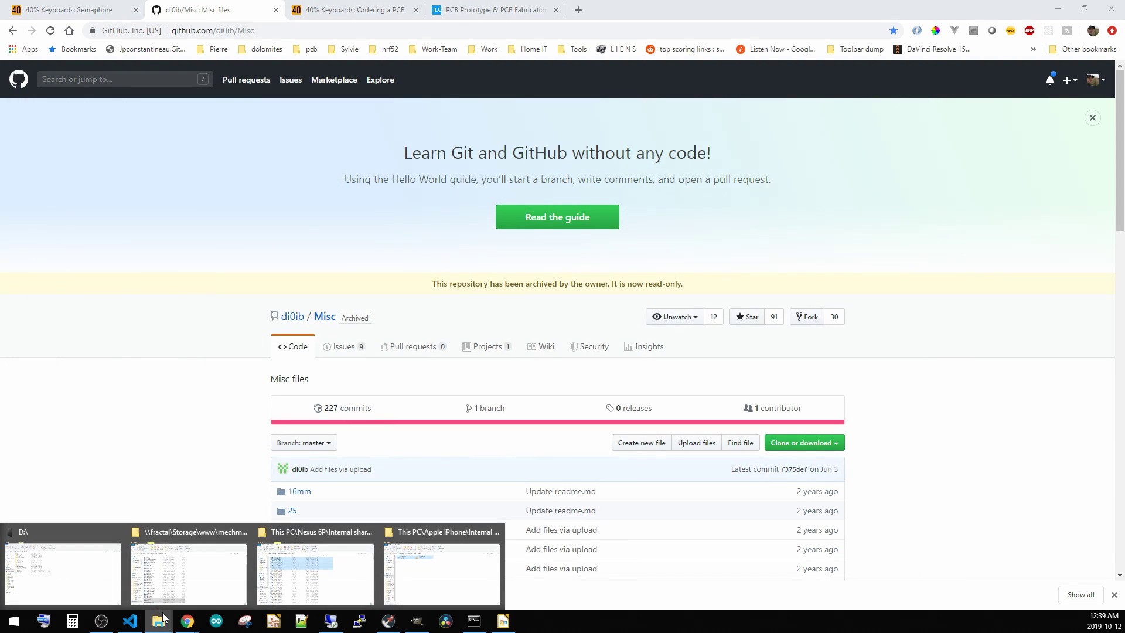
left_click(75, 578)
right_click(120, 361)
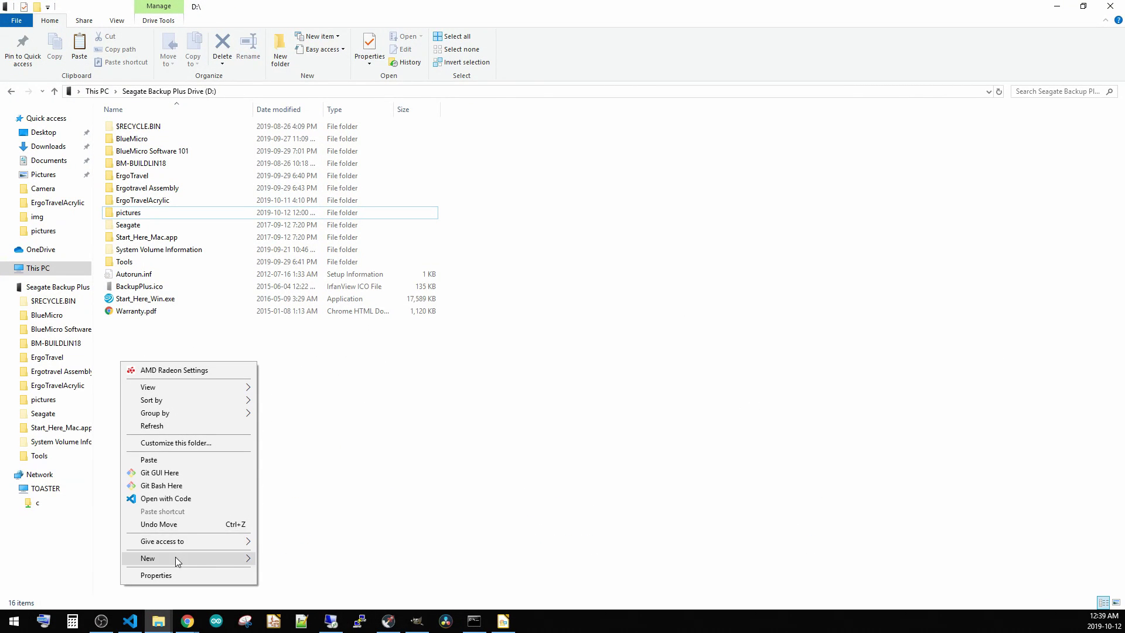
left_click(168, 459)
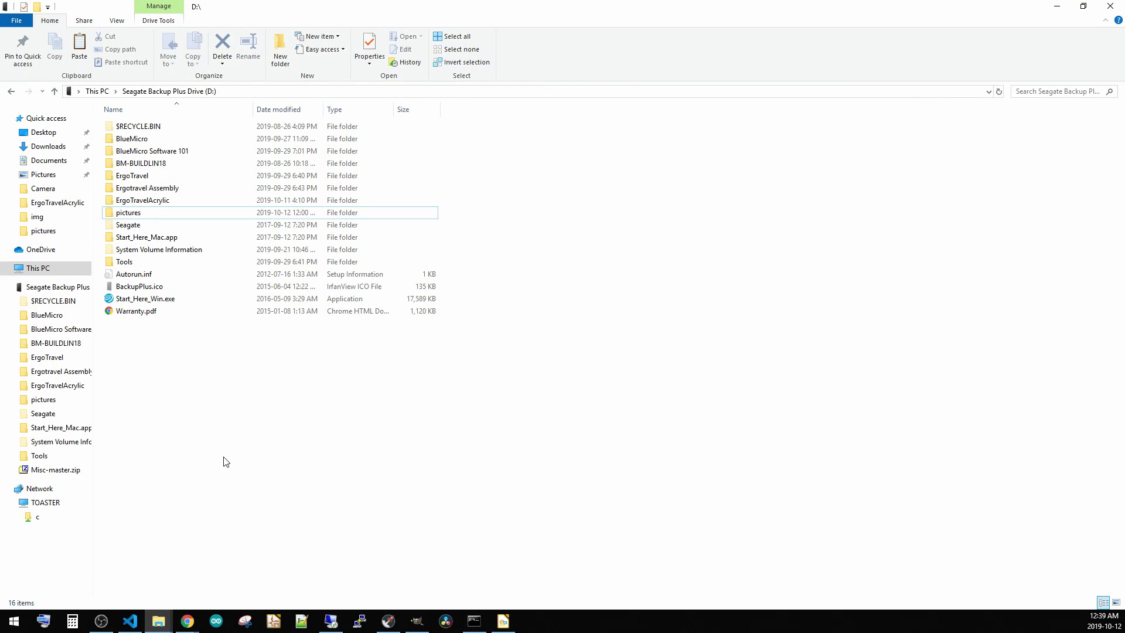
right_click(142, 330)
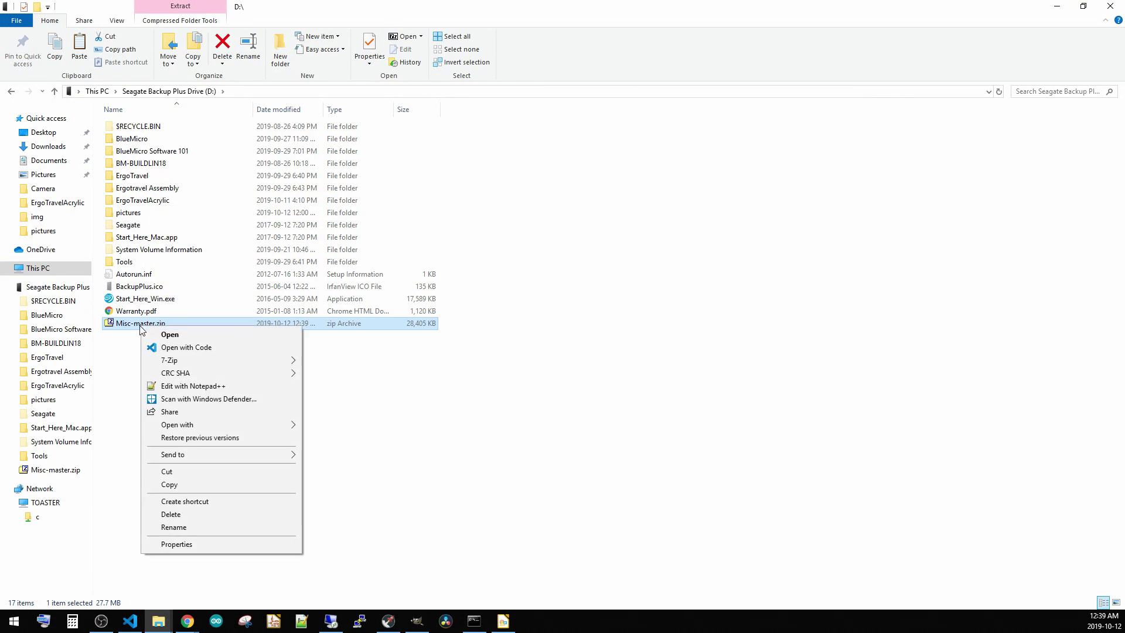
mouse_move(252, 360)
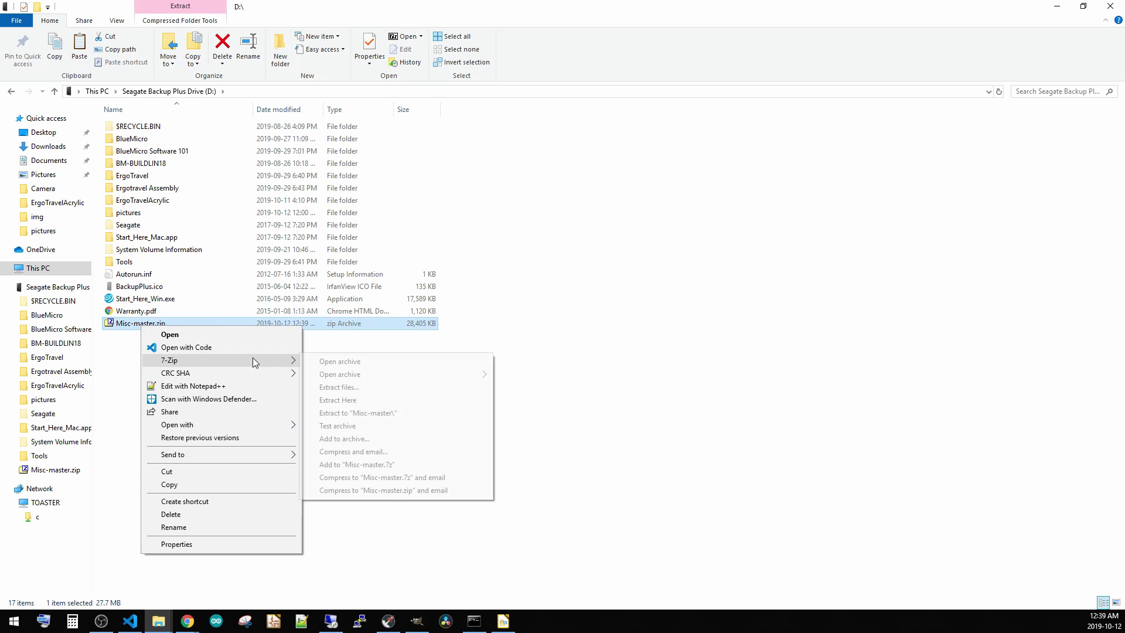
left_click(362, 413)
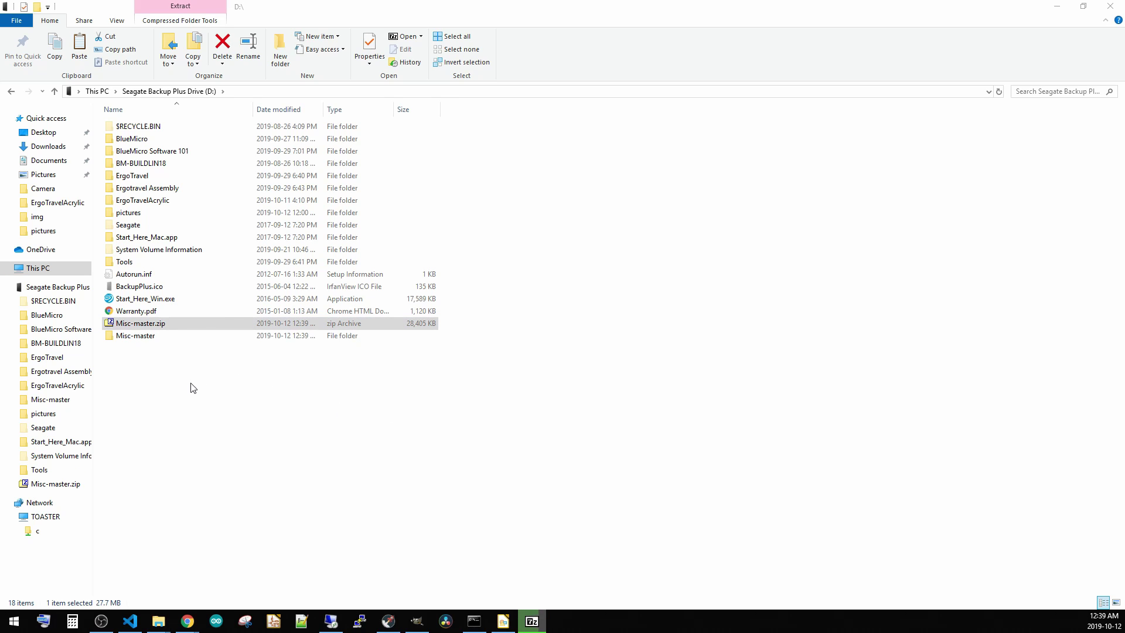
Open D:\Misc-master and then its semaphore folder holding the board zips and renders.
double_click(155, 335)
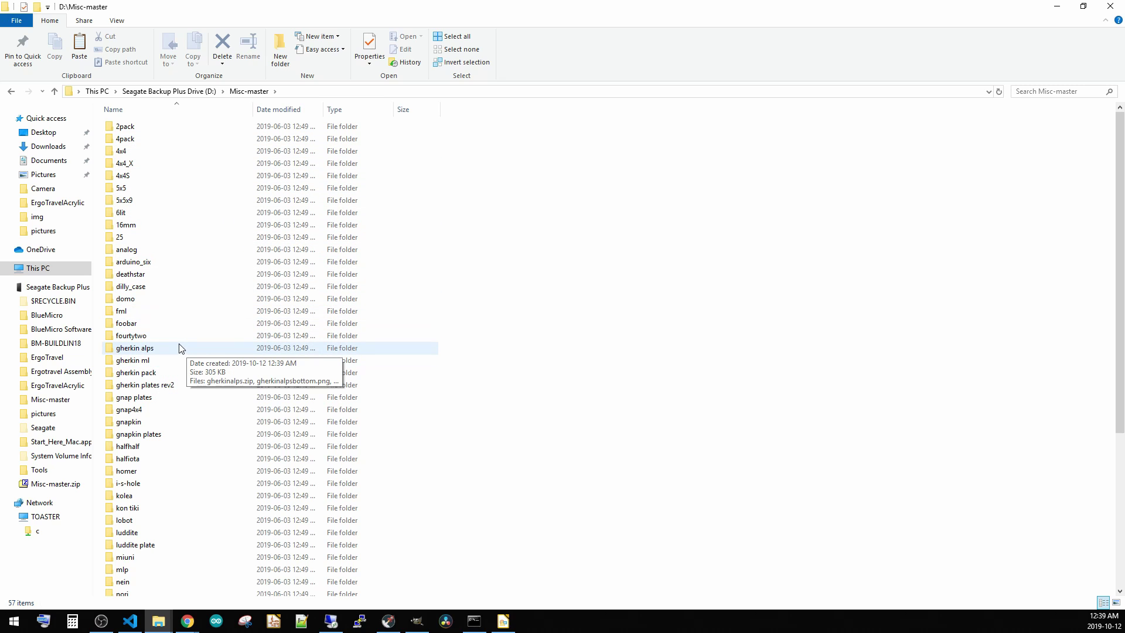
scroll(170, 375, "down", 3)
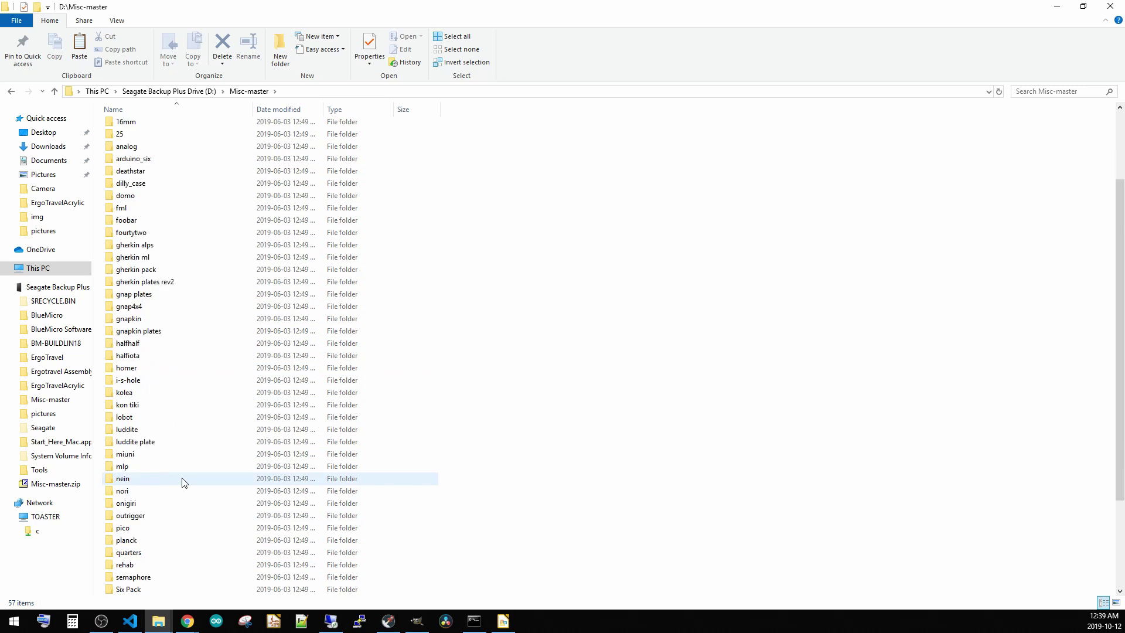
scroll(187, 445, "down", 2)
double_click(150, 502)
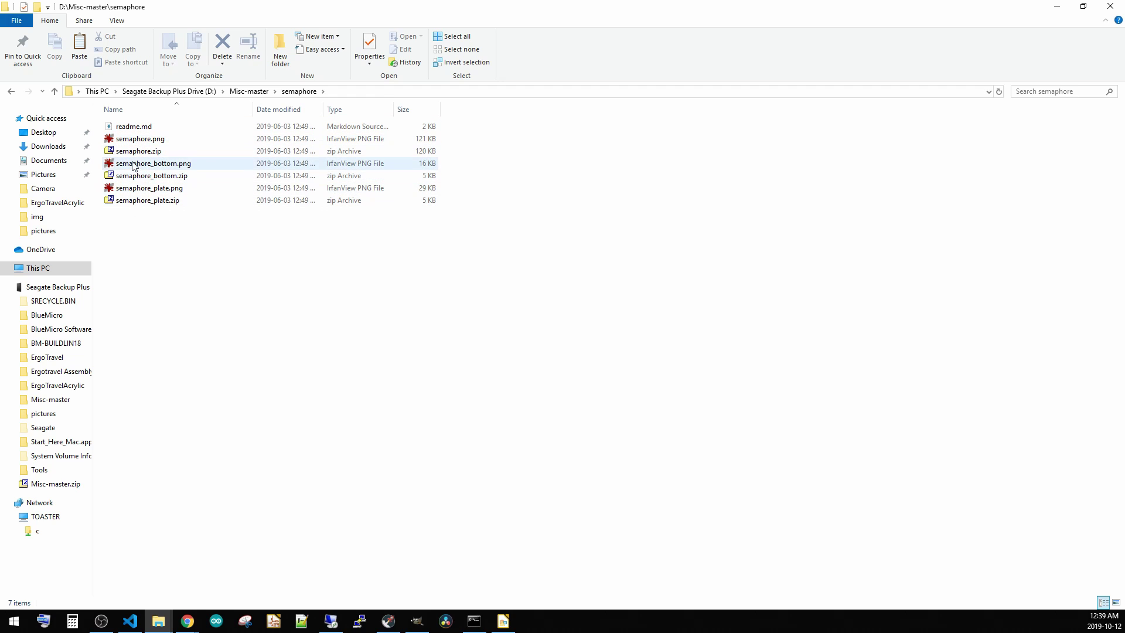
Upload D:\Misc-master\semaphore\semaphore.zip as the gerber file on the JLCPCB quote page.
left_click_drag(347, 13, 531, 197)
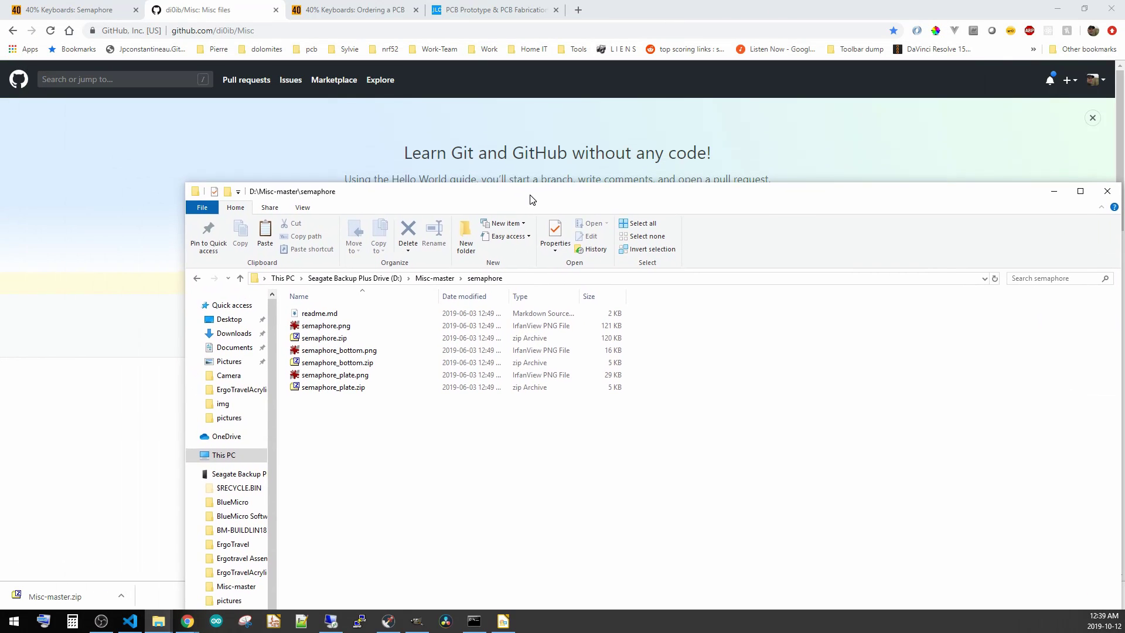
left_click(438, 12)
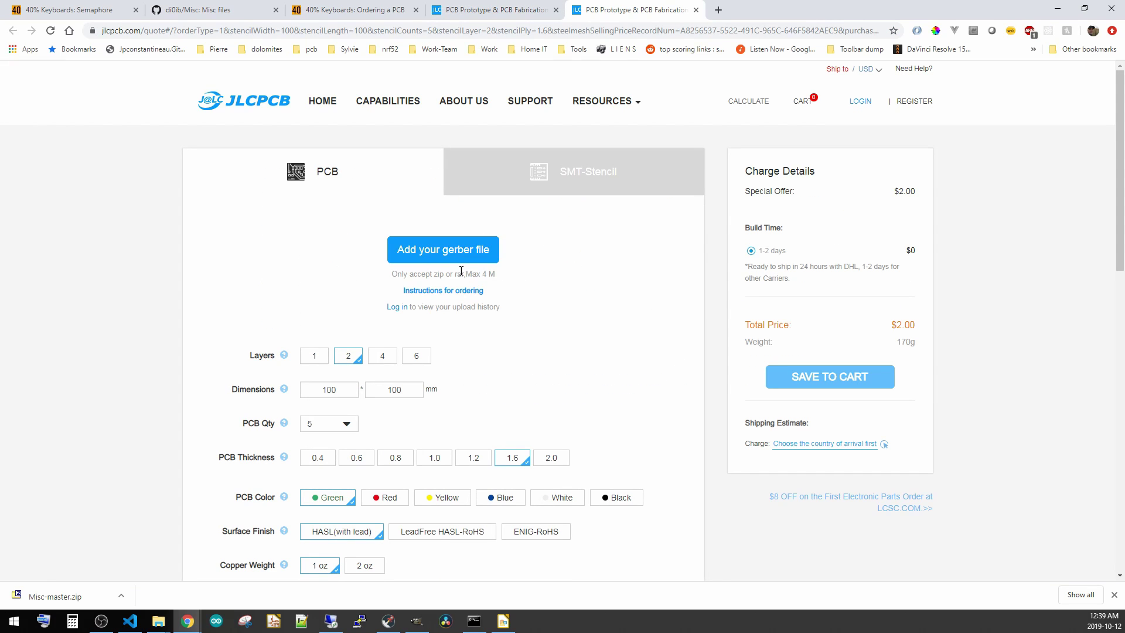
left_click(444, 249)
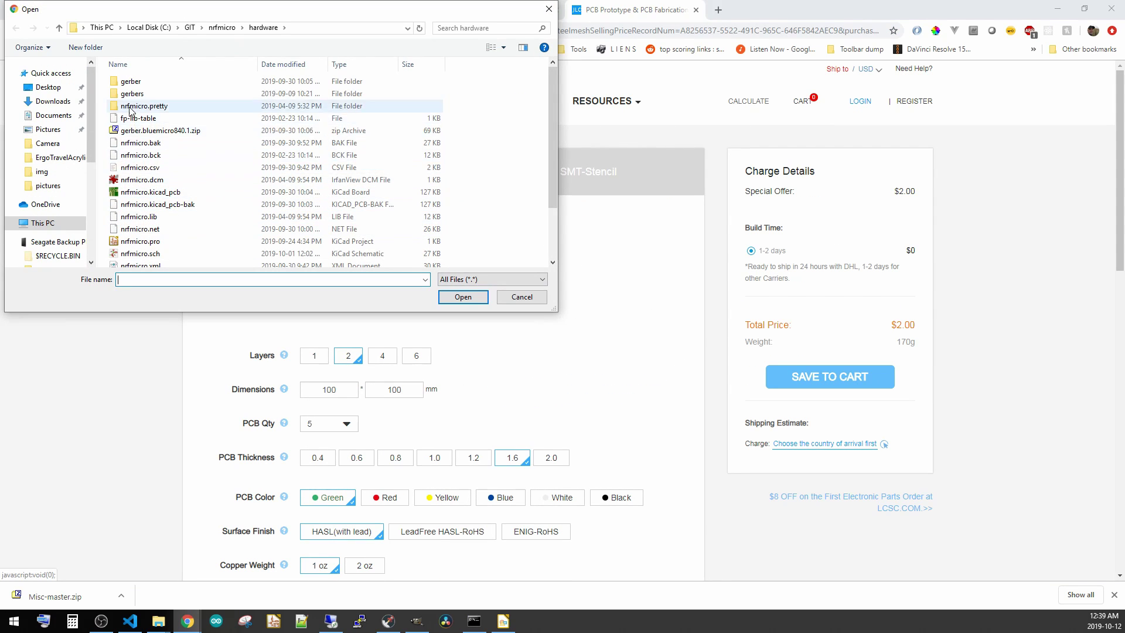
left_click(102, 27)
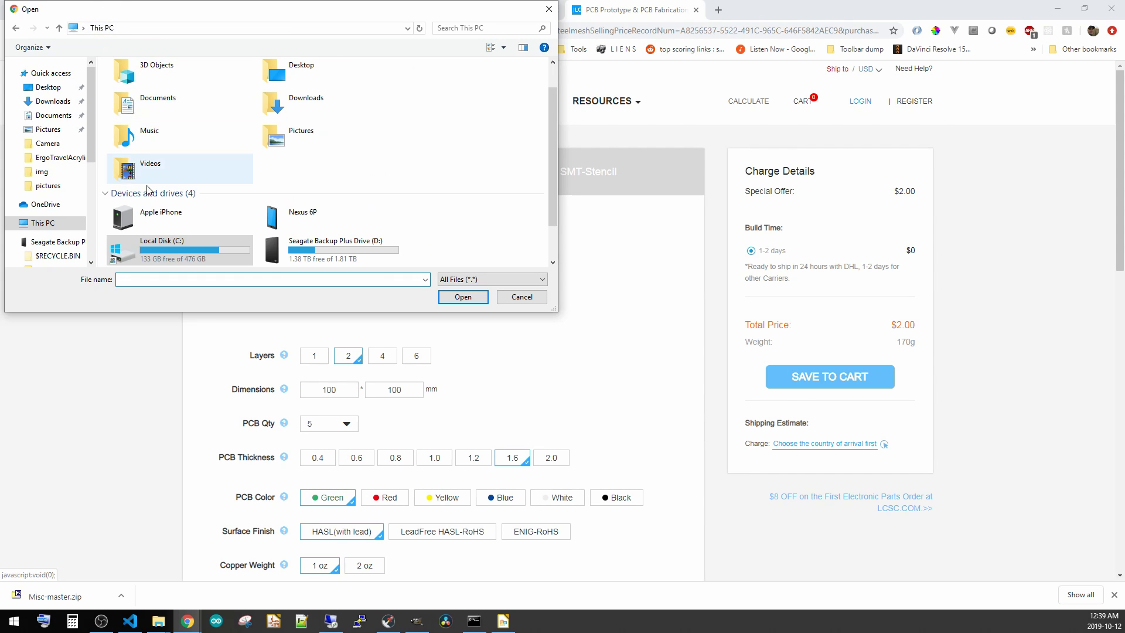
double_click(379, 259)
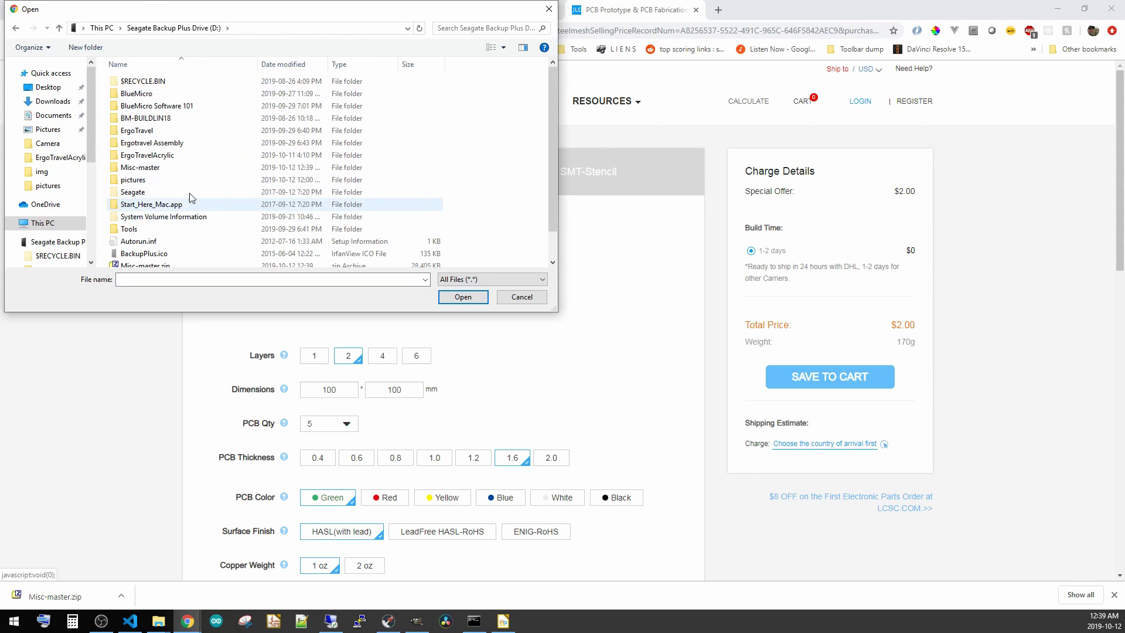
double_click(146, 169)
scroll(153, 193, "down", 12)
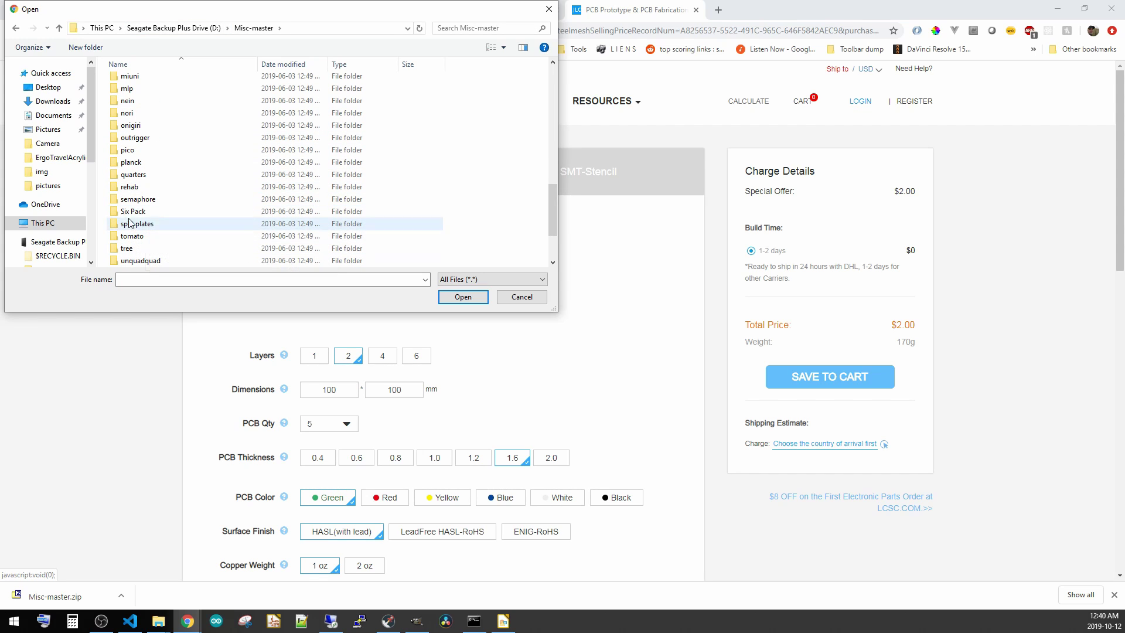
double_click(140, 199)
left_click(151, 107)
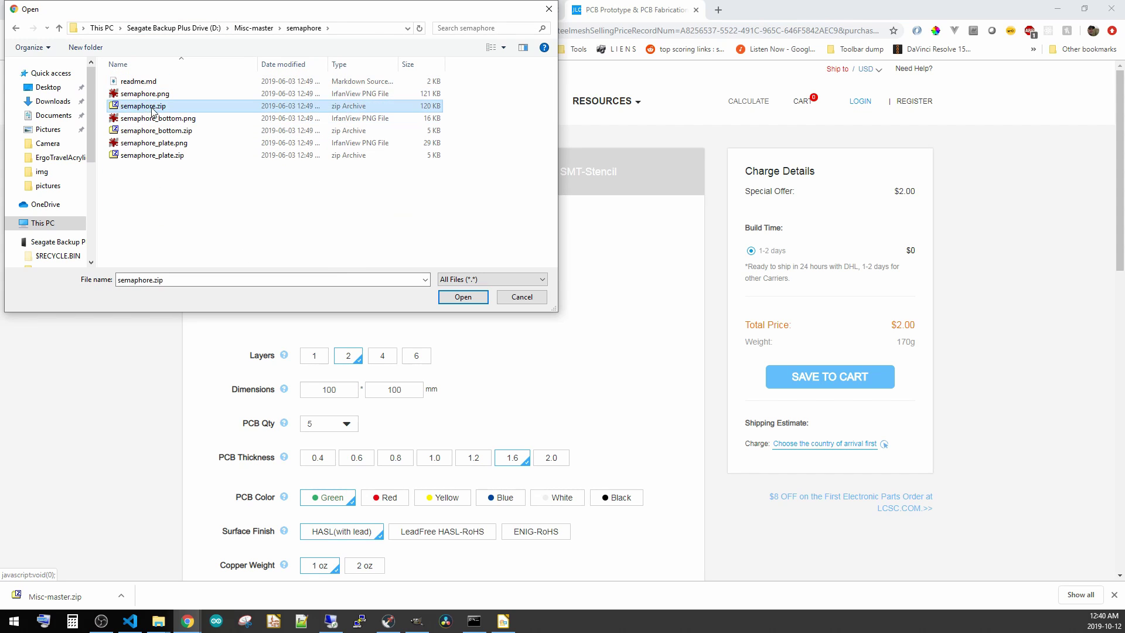
left_click(463, 297)
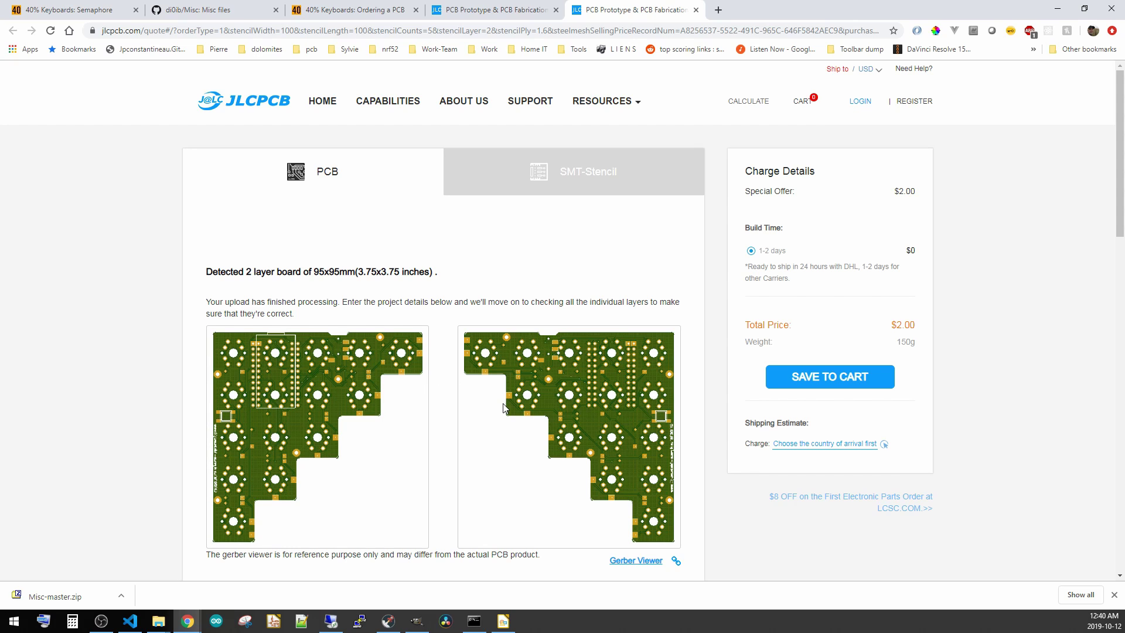
Set PCB Color to White for the 95x95 mm 2-layer semaphore board and save to cart.
scroll(482, 443, "down", 4)
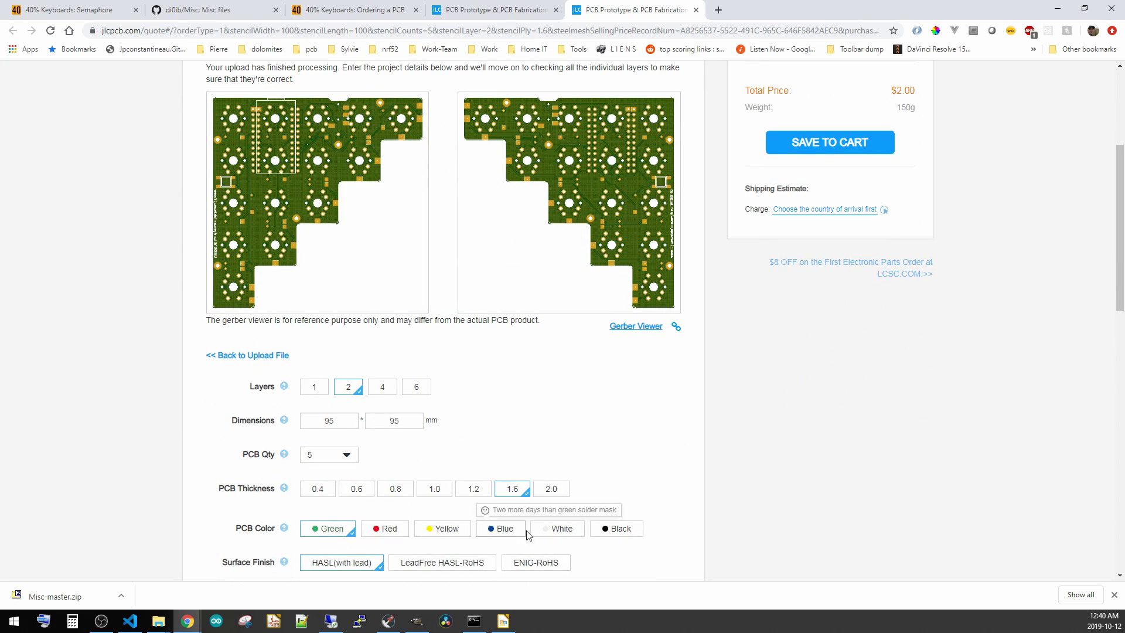
scroll(607, 475, "up", 1)
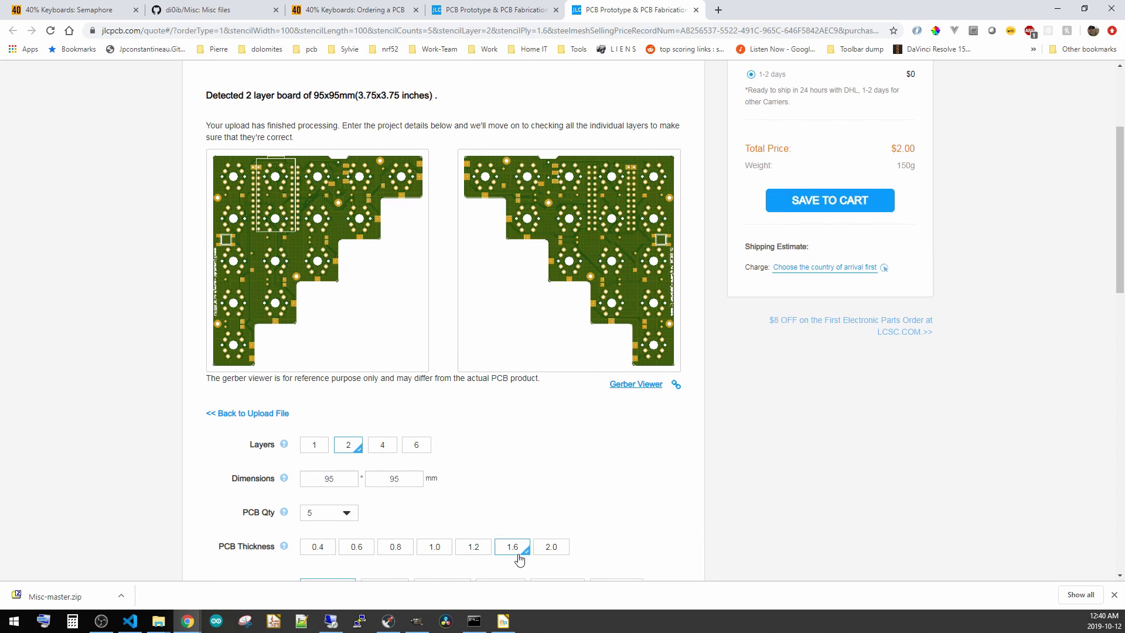
scroll(503, 545, "down", 1)
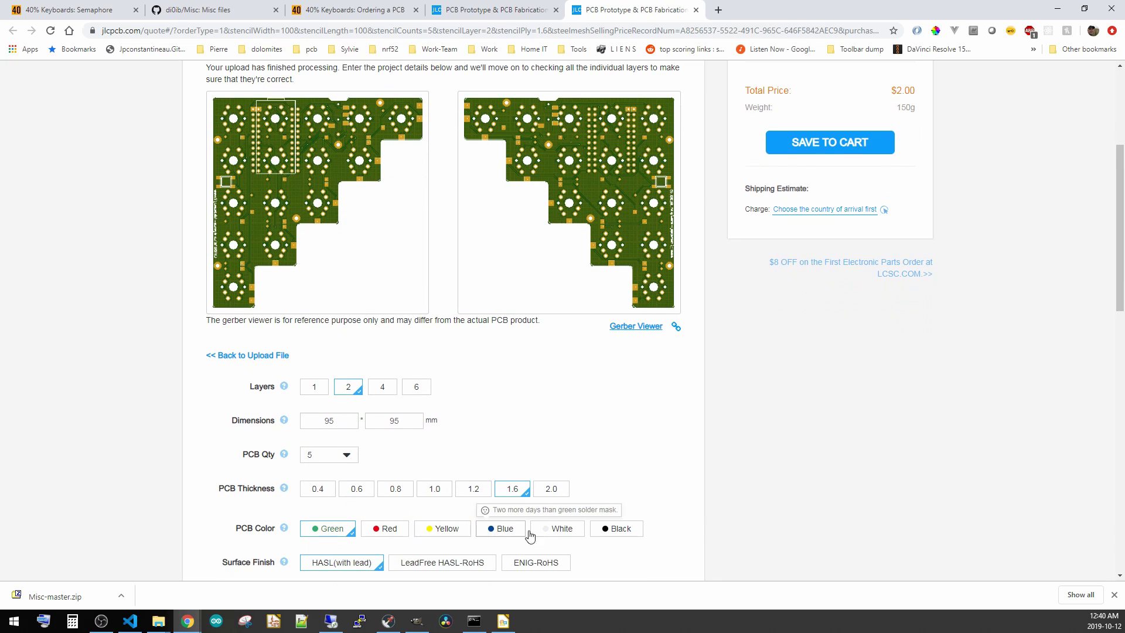
left_click(553, 531)
scroll(598, 515, "up", 2)
scroll(596, 516, "up", 2)
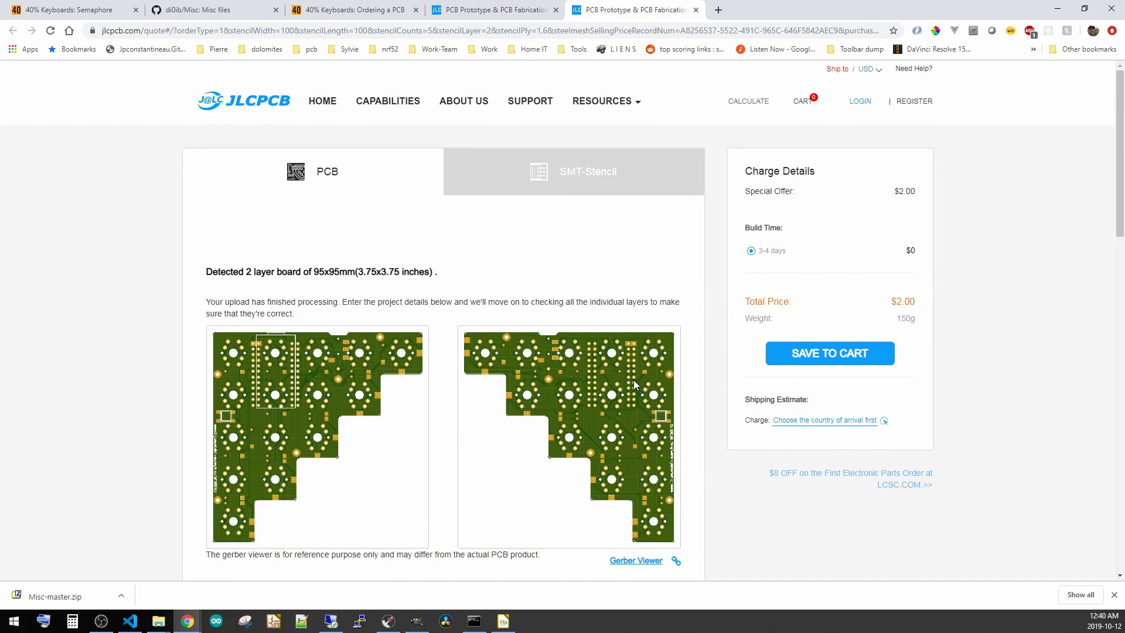
scroll(487, 468, "down", 5)
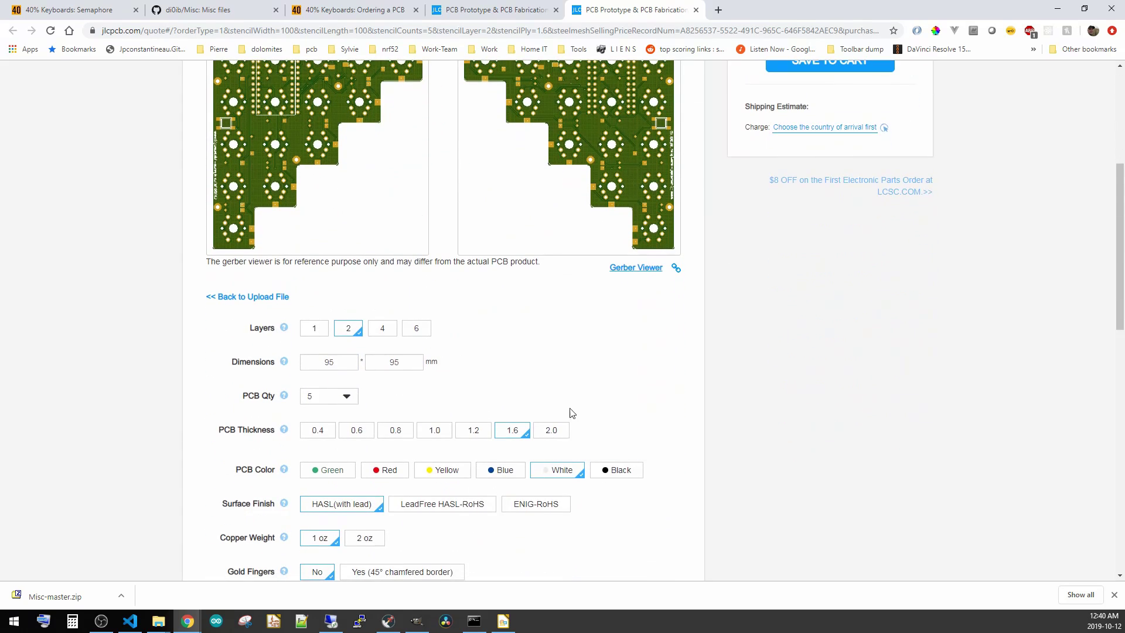
scroll(539, 499, "down", 2)
scroll(539, 497, "up", 5)
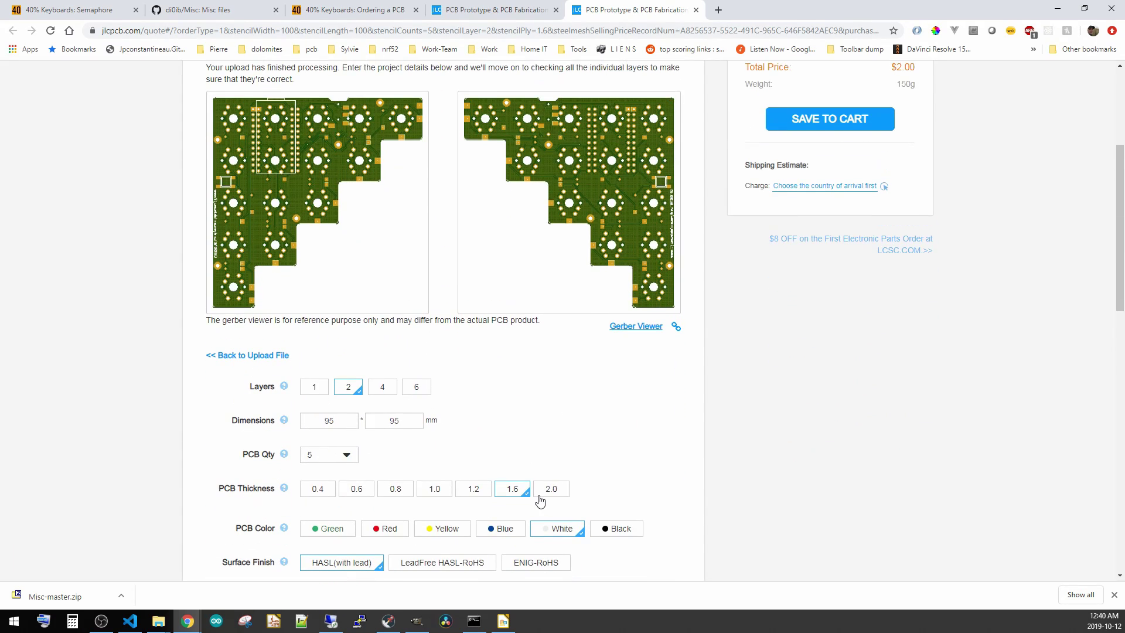
scroll(606, 426, "up", 2)
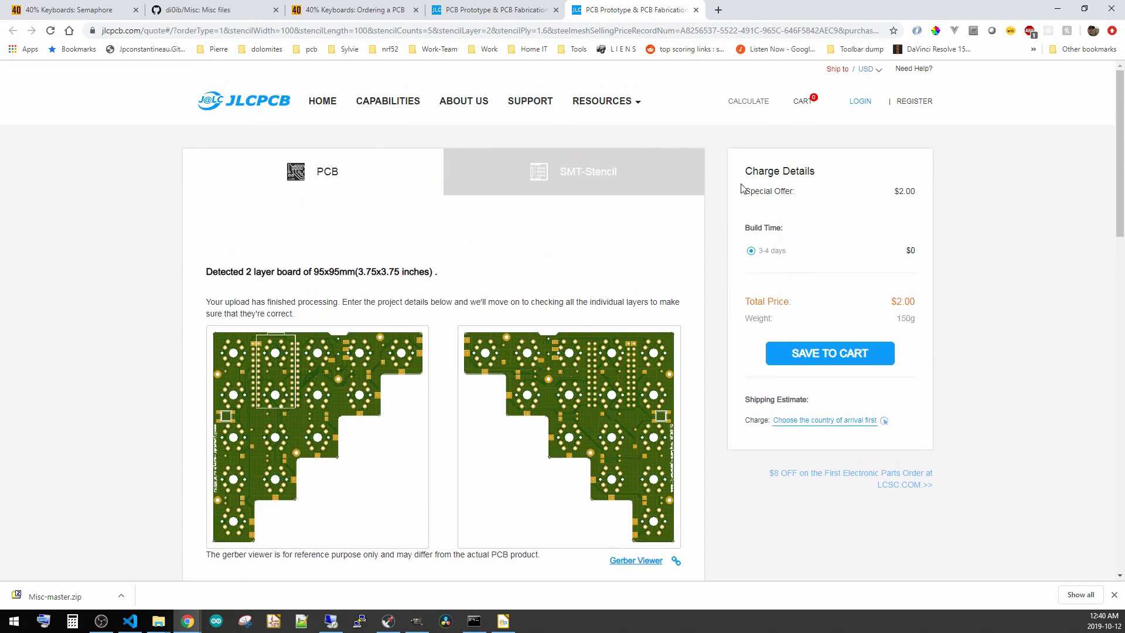
left_click(815, 362)
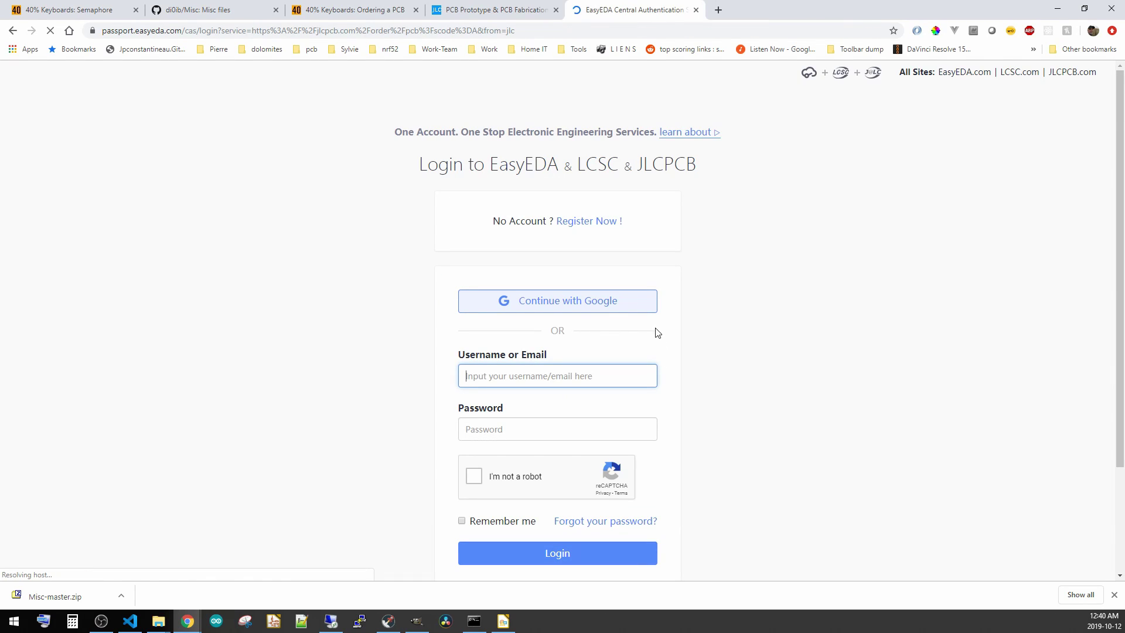
Sign in with a Google account and add the main semaphore board to the cart at $2.00.
left_click(557, 303)
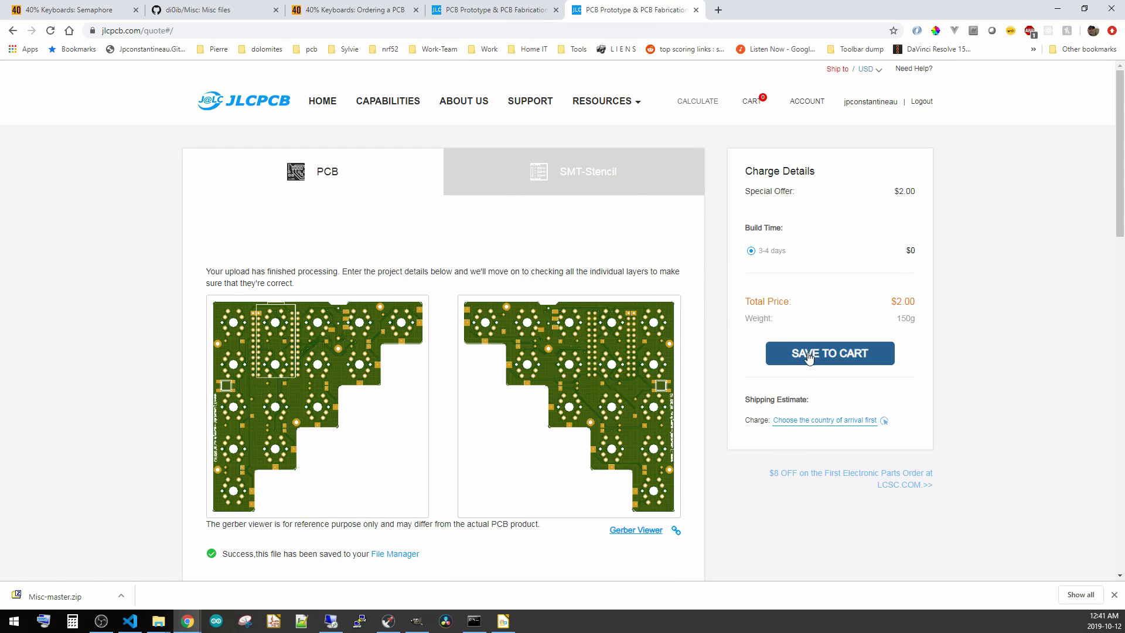
left_click(866, 354)
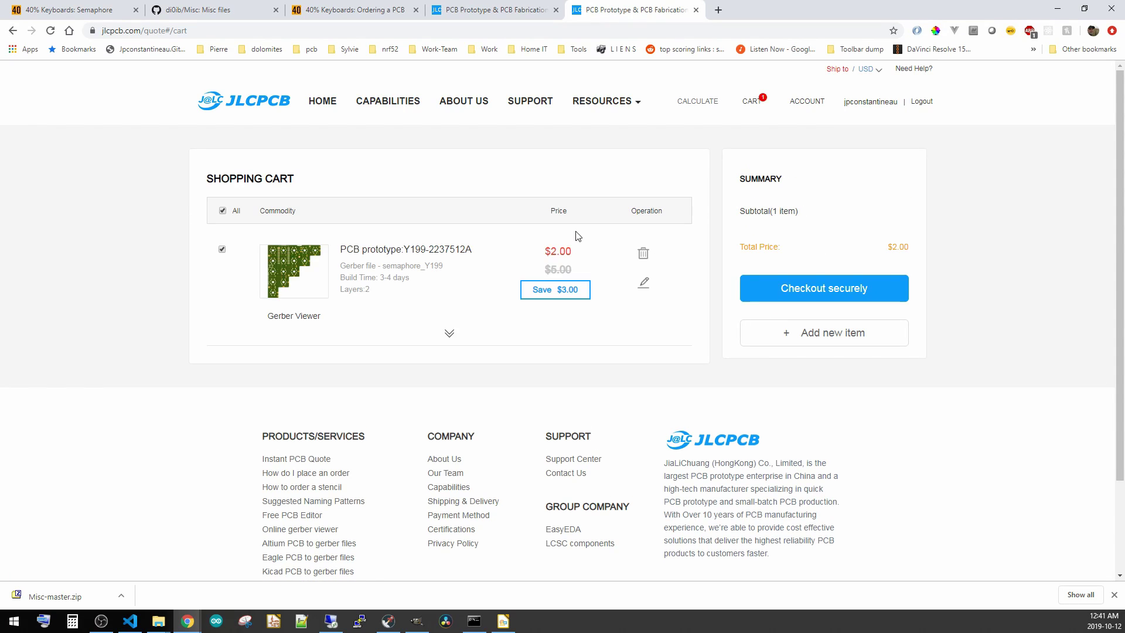
Upload semaphore_bottom.zip, set PCB Color to White, and save the board to the cart.
left_click(702, 109)
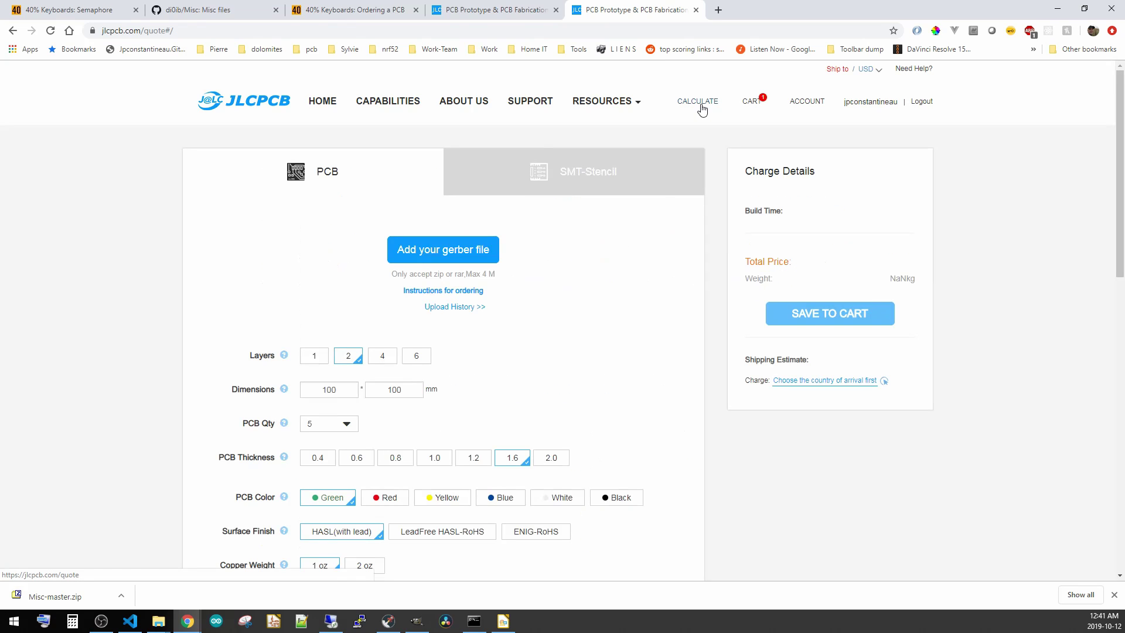
left_click(495, 252)
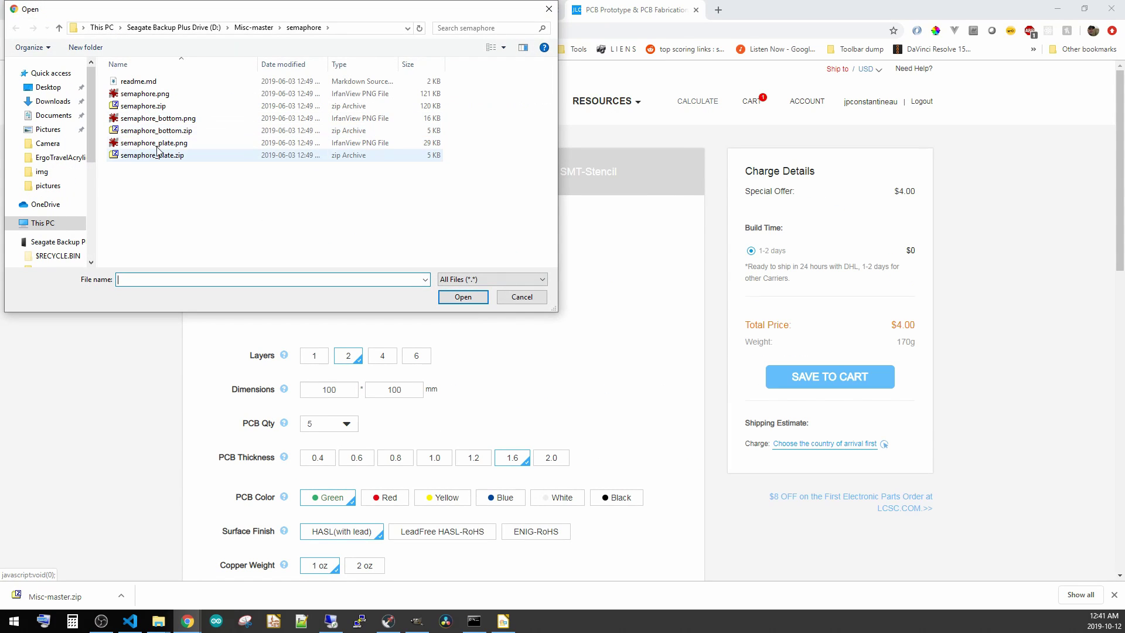
left_click(179, 131)
left_click(463, 298)
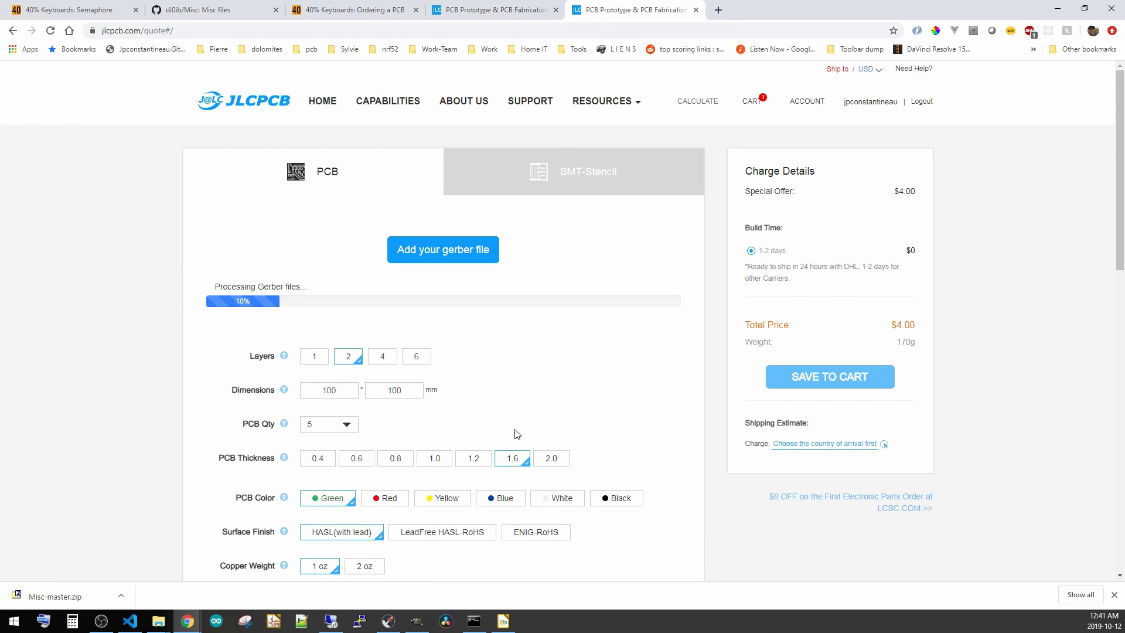
left_click(561, 498)
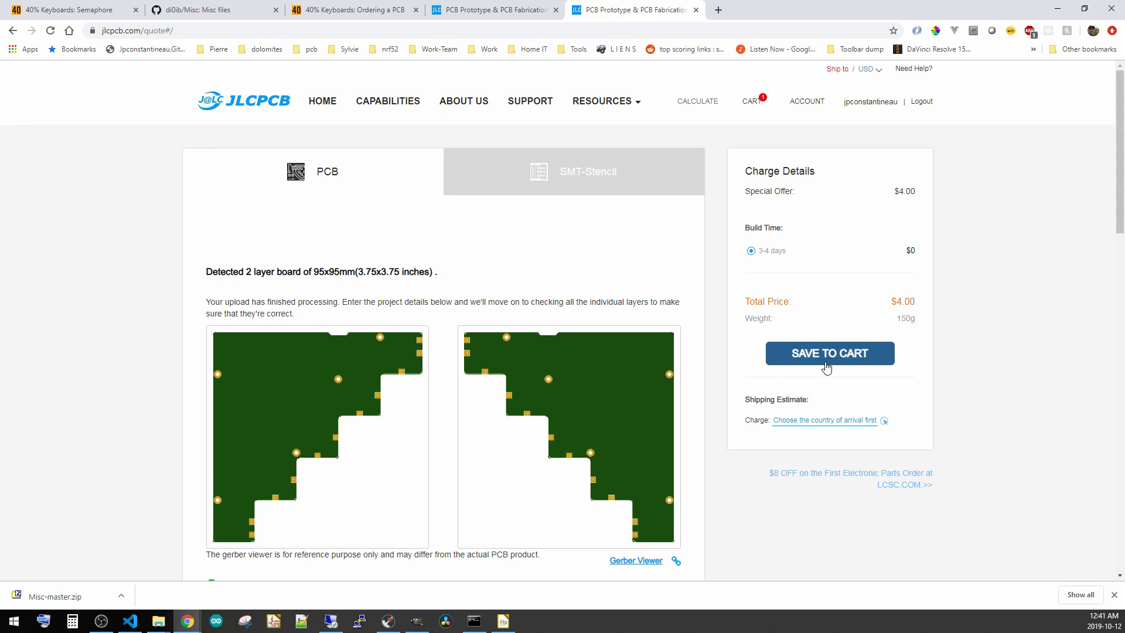
left_click(823, 358)
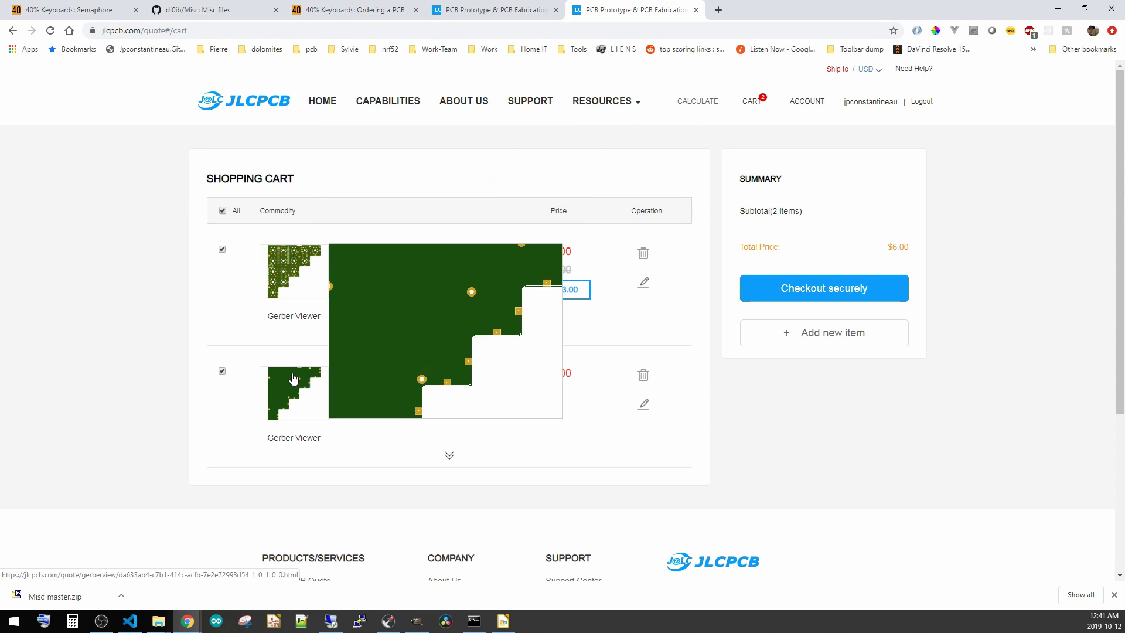
Start a new quote with semaphore_plate.zip and set its PCB Color to White.
left_click(698, 107)
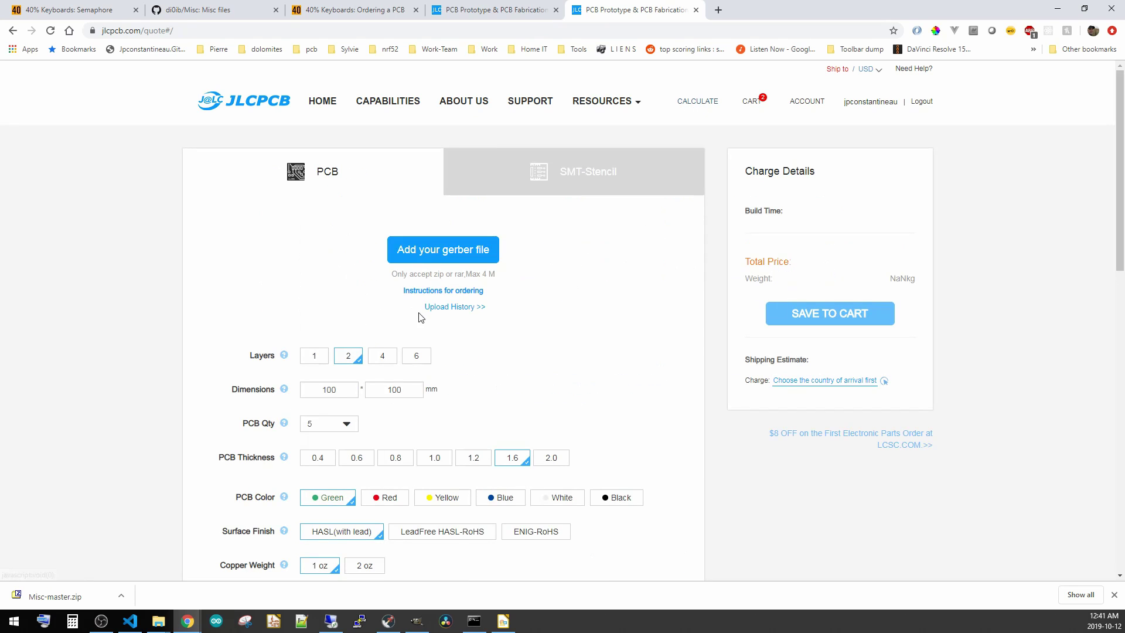
left_click(443, 249)
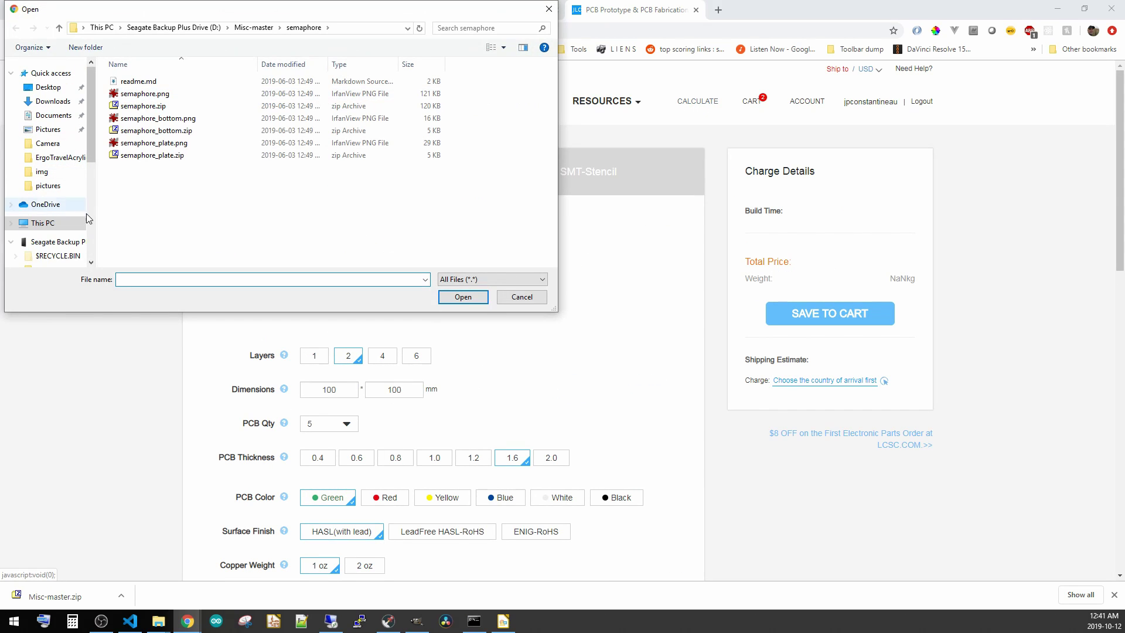
left_click(136, 155)
left_click(464, 298)
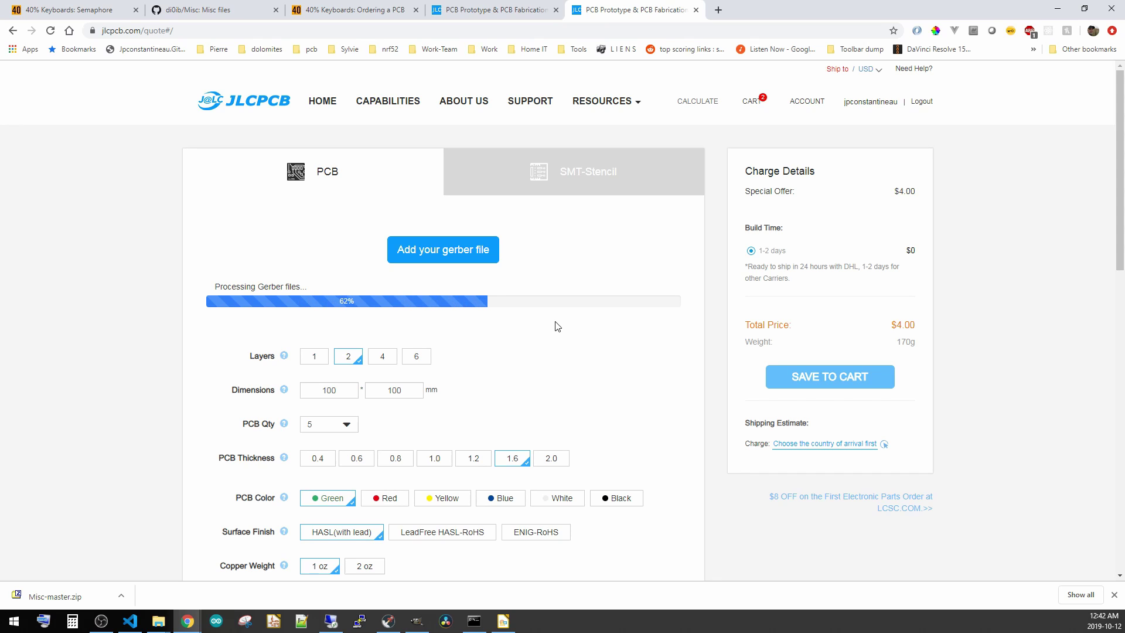
left_click(551, 497)
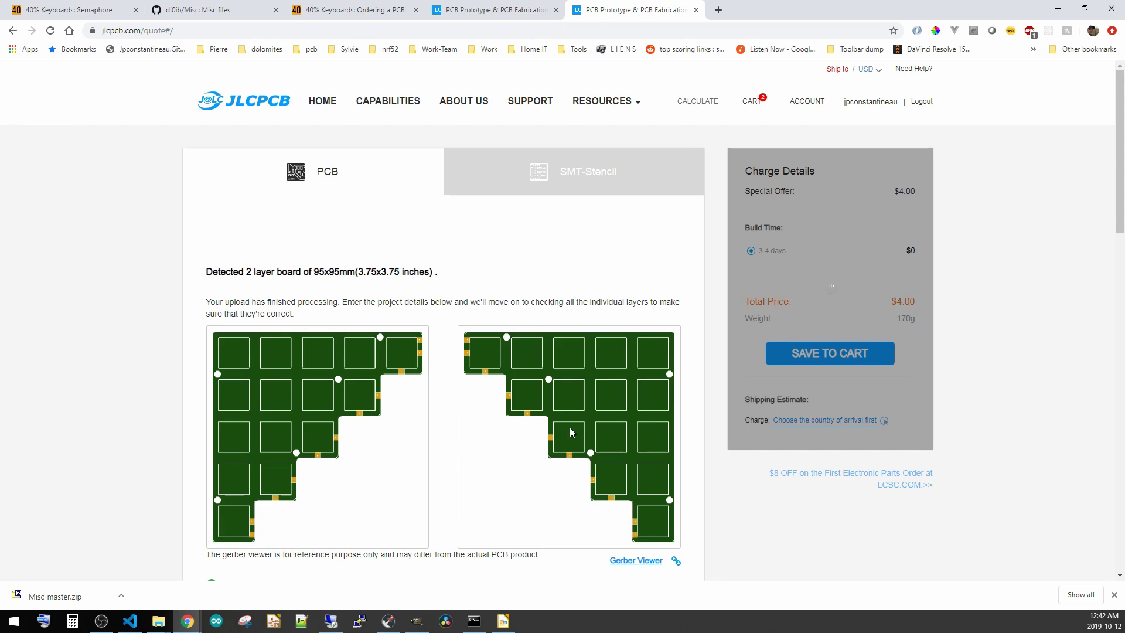
Price the LeadFree HASL-RoHS and ENIG-RoHS surface finishes, keeping the colour White.
scroll(550, 379, "down", 4)
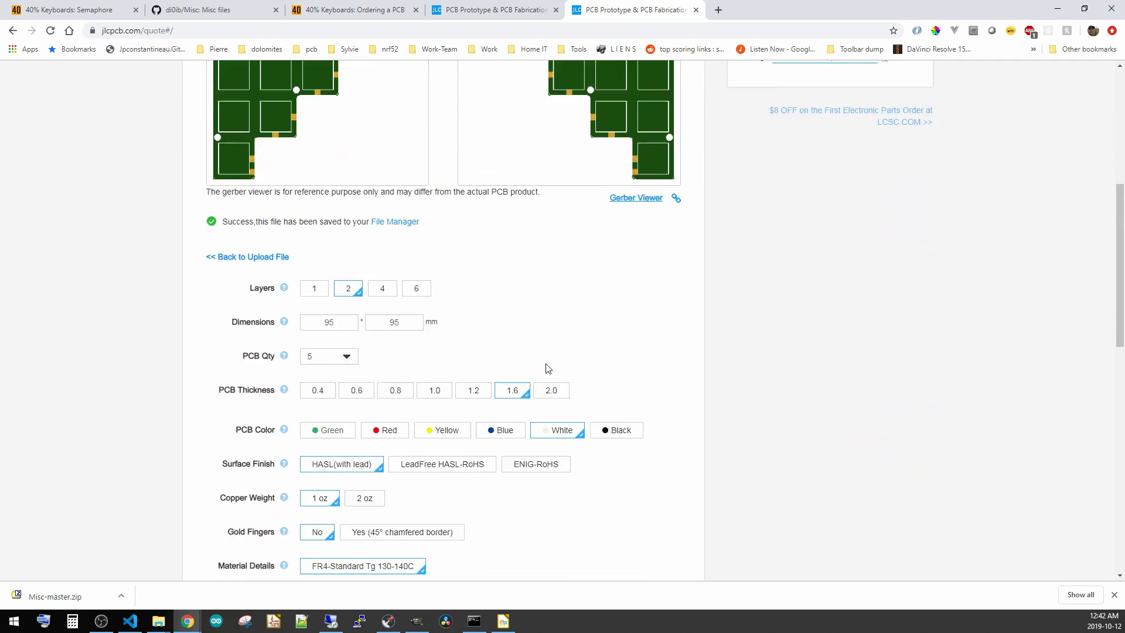
scroll(548, 368, "down", 1)
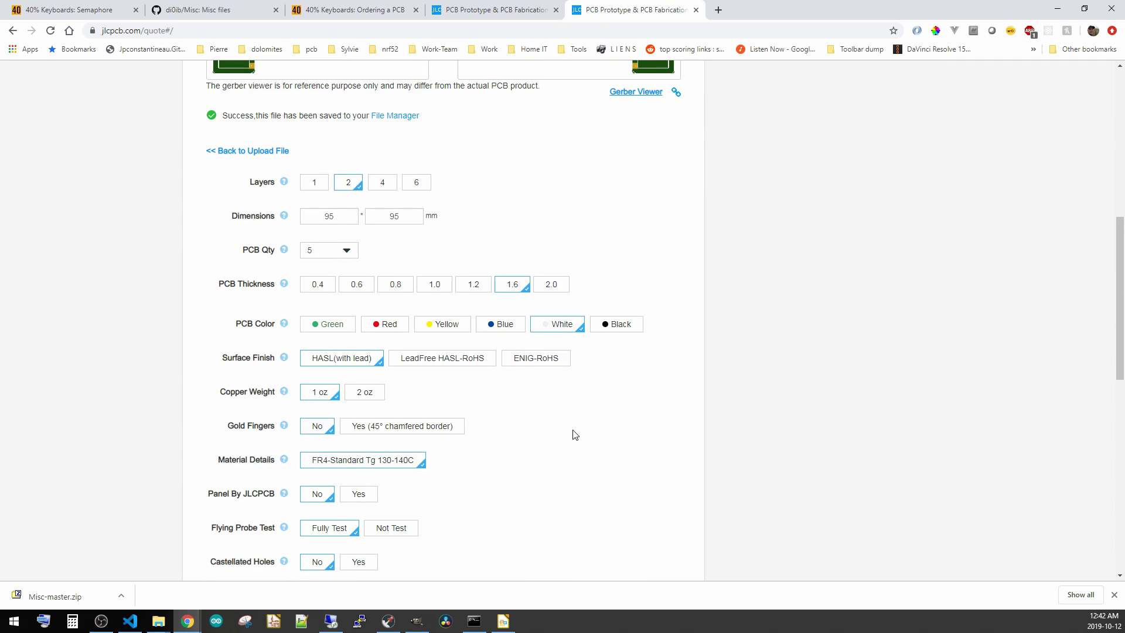
scroll(560, 437, "up", 2)
scroll(567, 447, "up", 2)
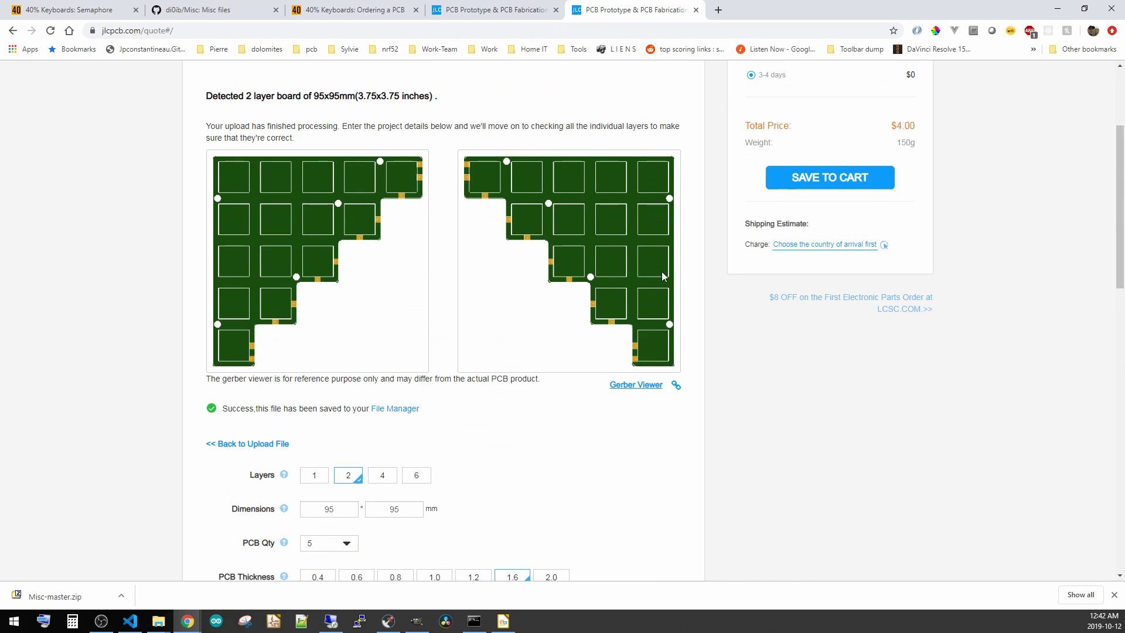
scroll(459, 389, "down", 1)
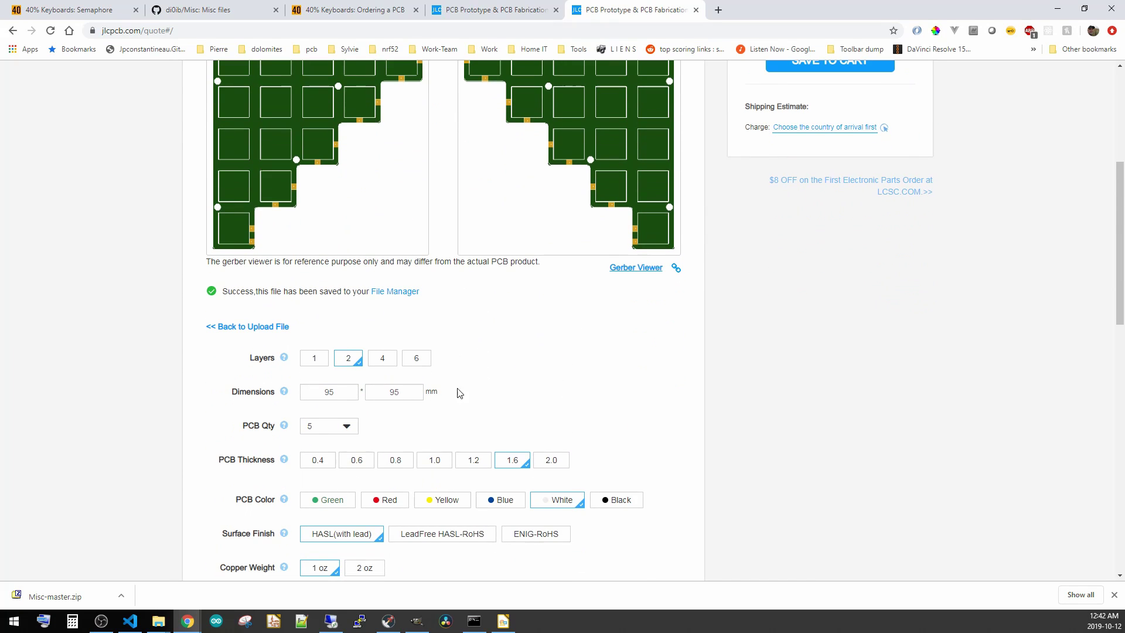
left_click(431, 534)
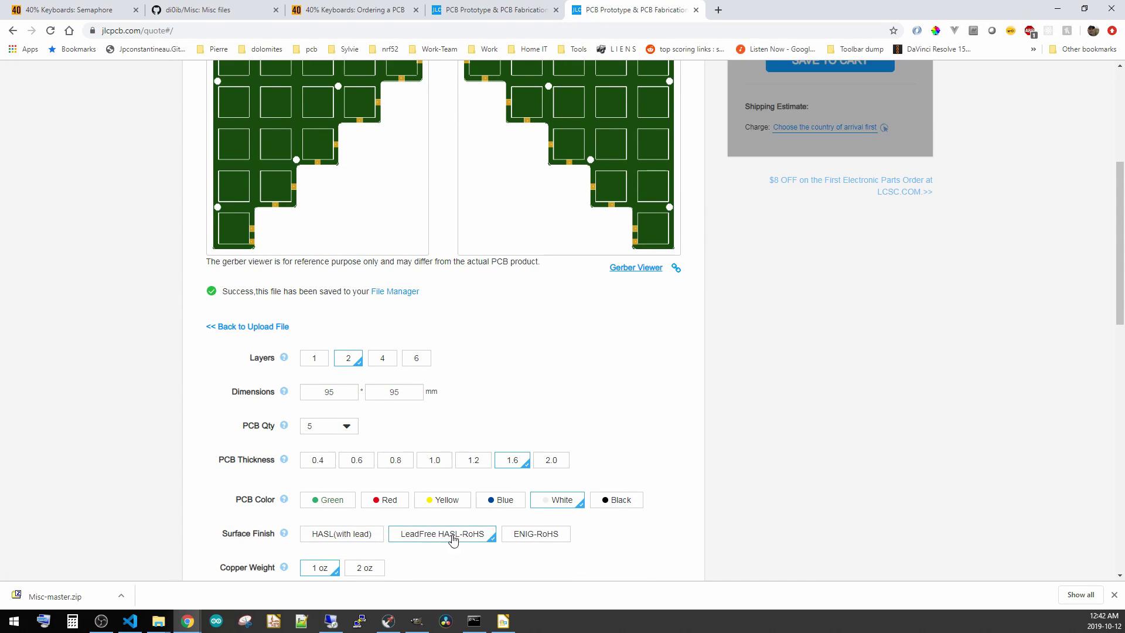
scroll(509, 502, "up", 4)
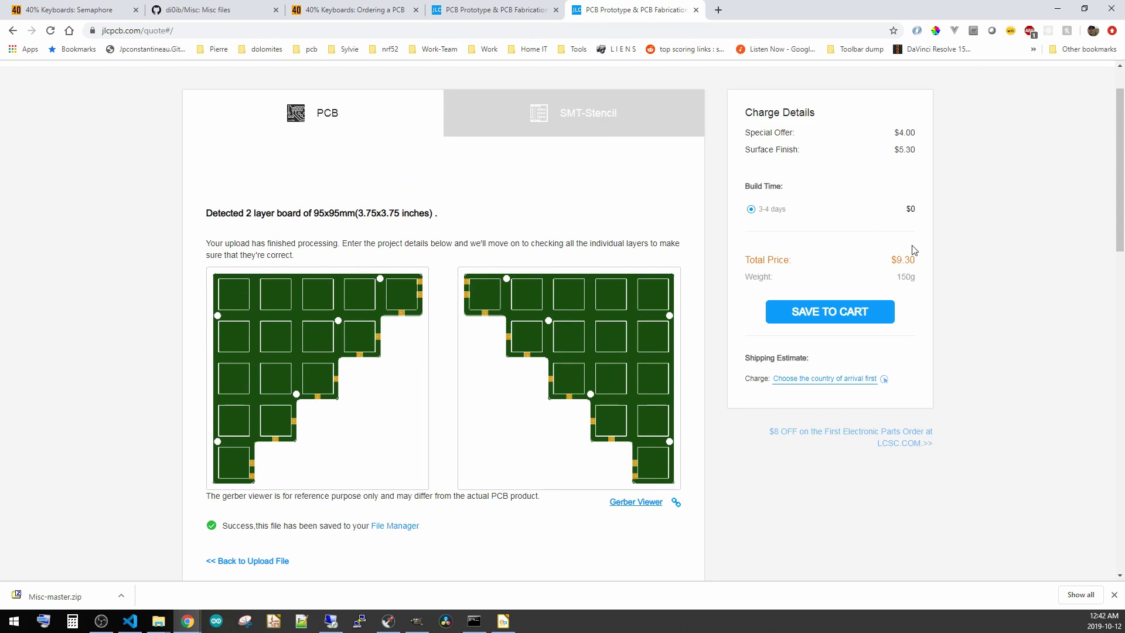
scroll(354, 528, "down", 5)
left_click(560, 451)
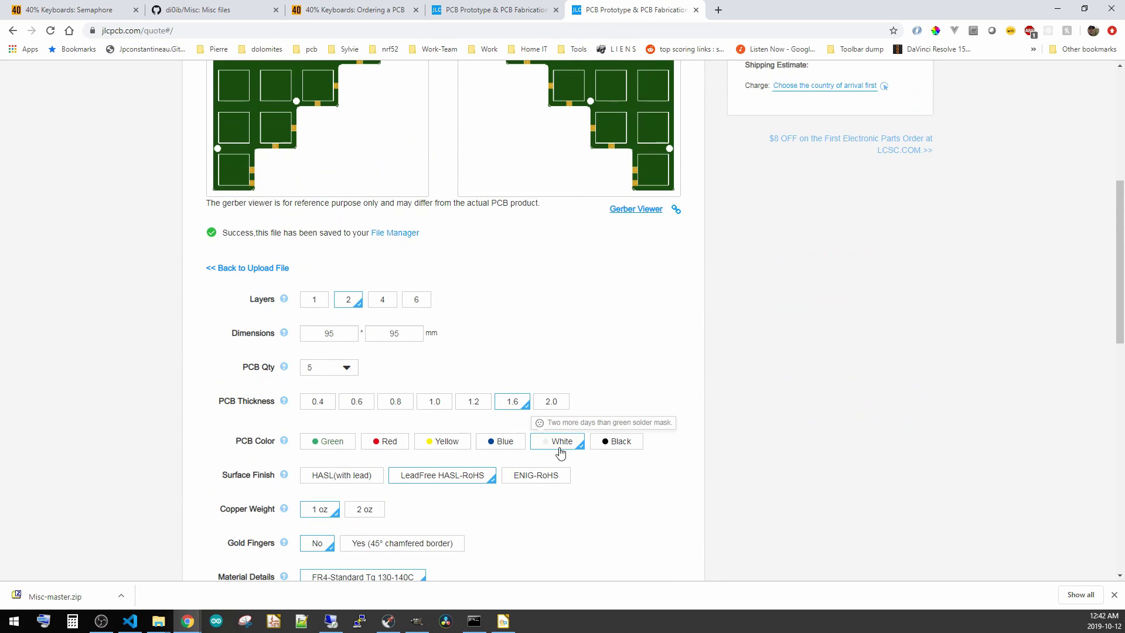
left_click(536, 476)
Switch back to HASL (with lead), keeping the plate board at $4.00.
scroll(627, 439, "up", 4)
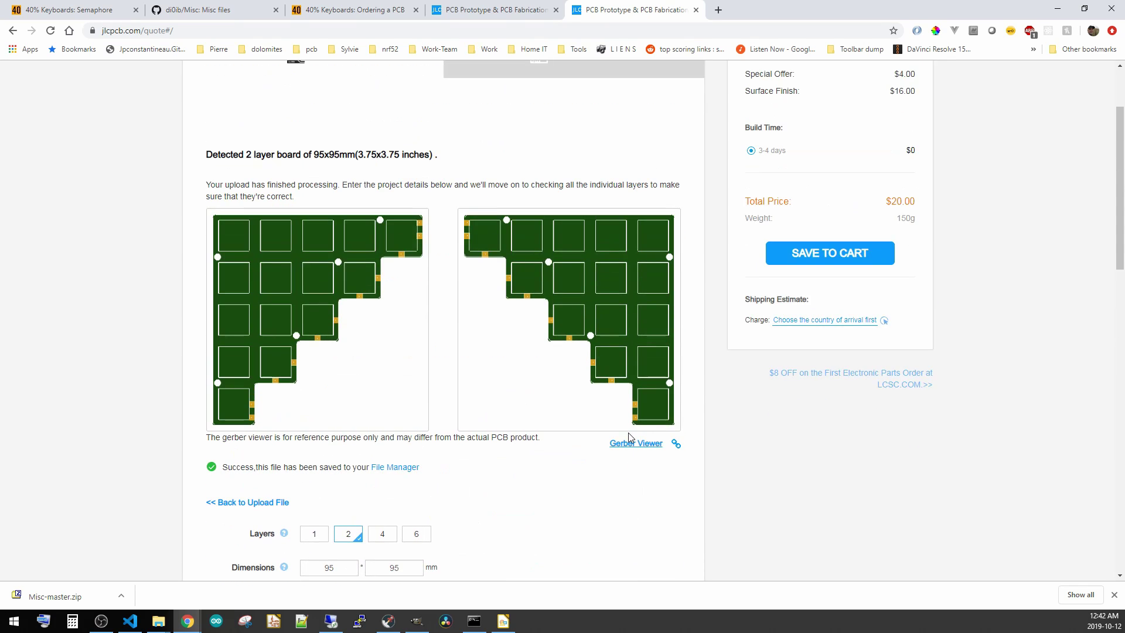
scroll(630, 437, "up", 2)
scroll(484, 518, "down", 5)
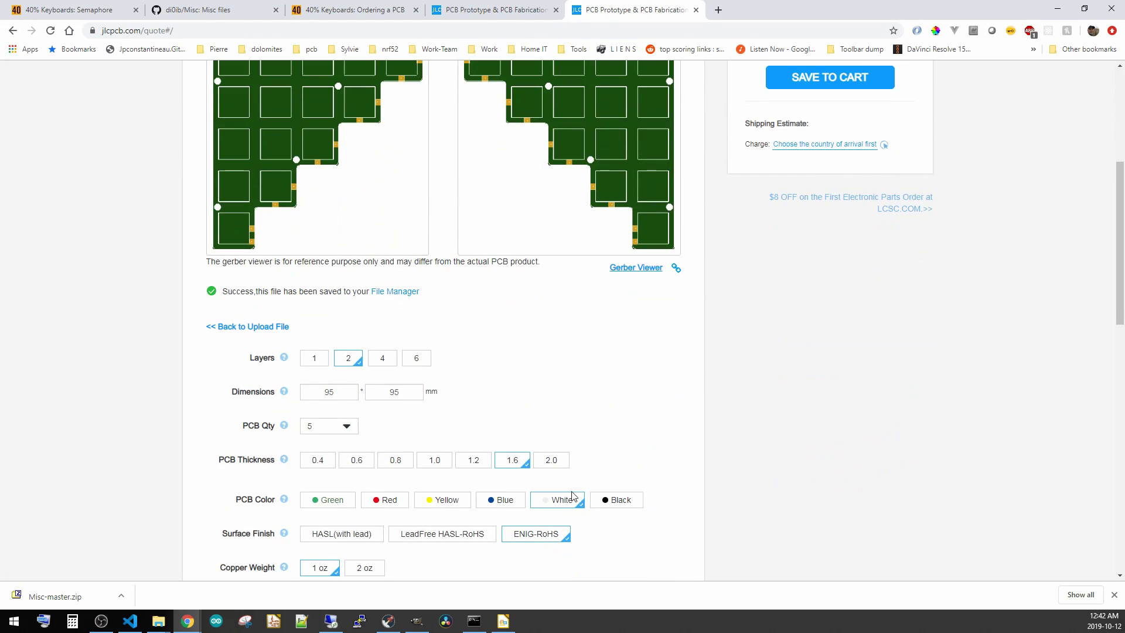
left_click(354, 536)
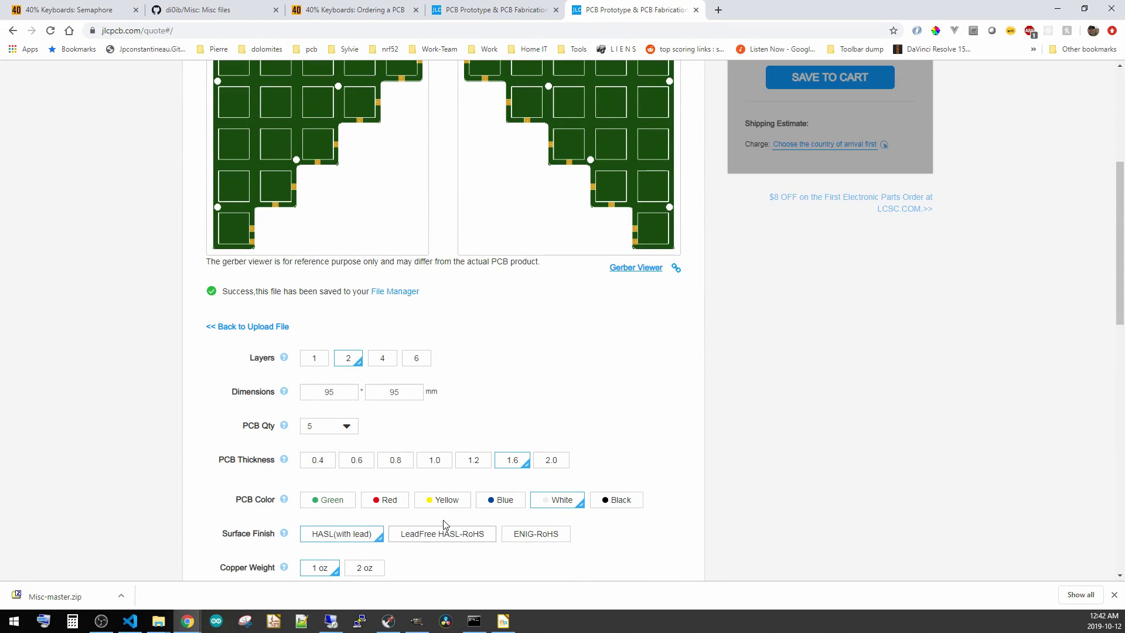
scroll(740, 377, "up", 4)
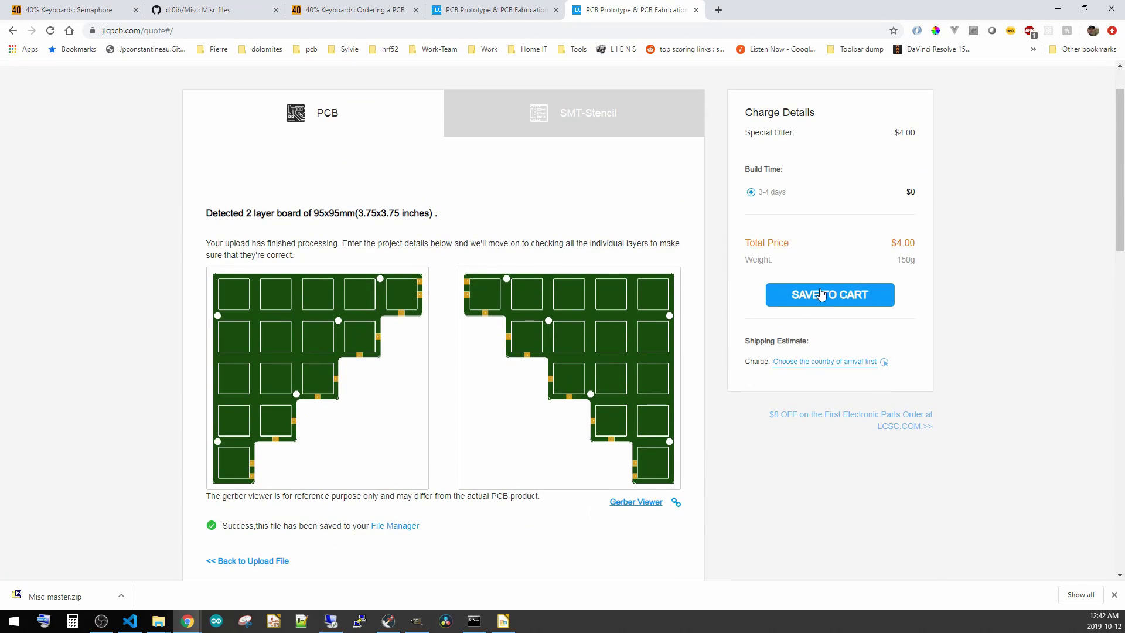
scroll(515, 560, "down", 4)
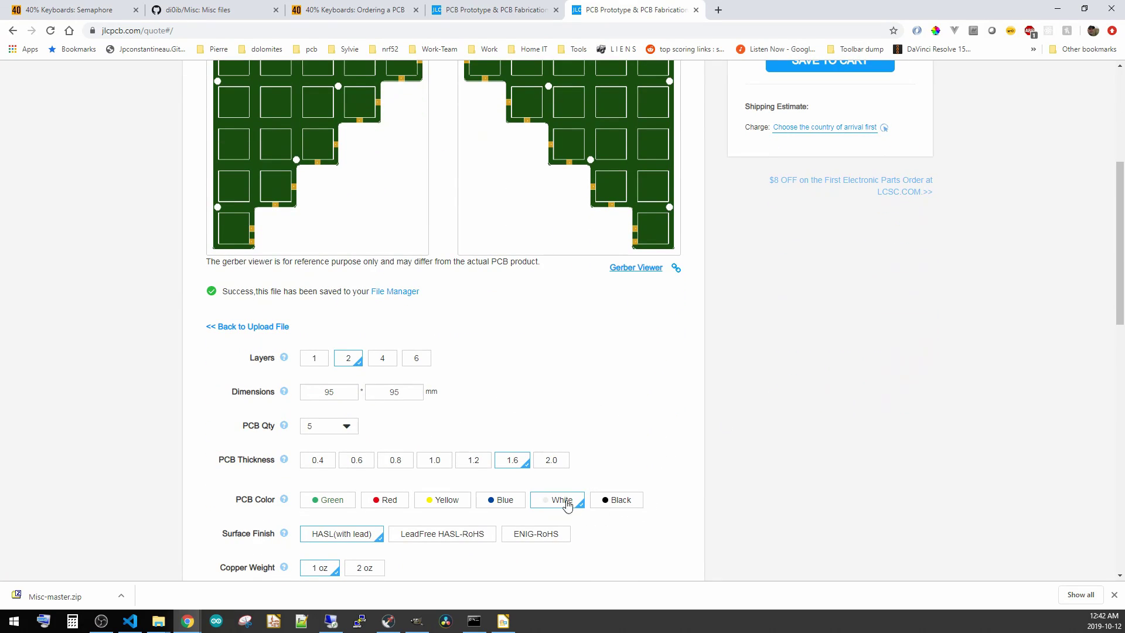
scroll(645, 441, "down", 2)
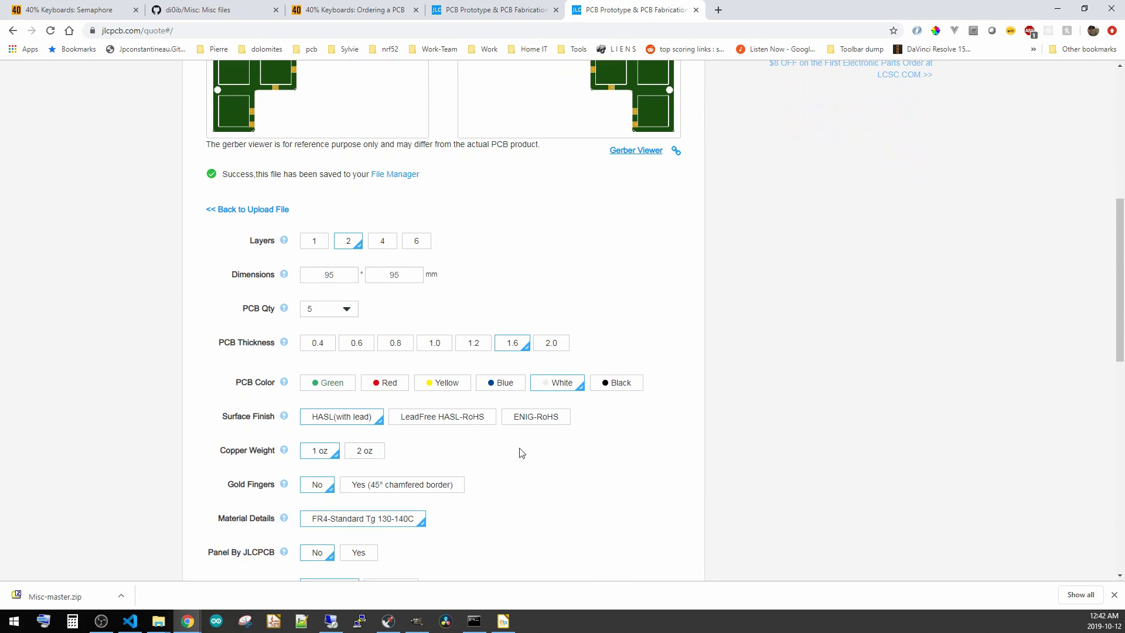
scroll(486, 519, "down", 1)
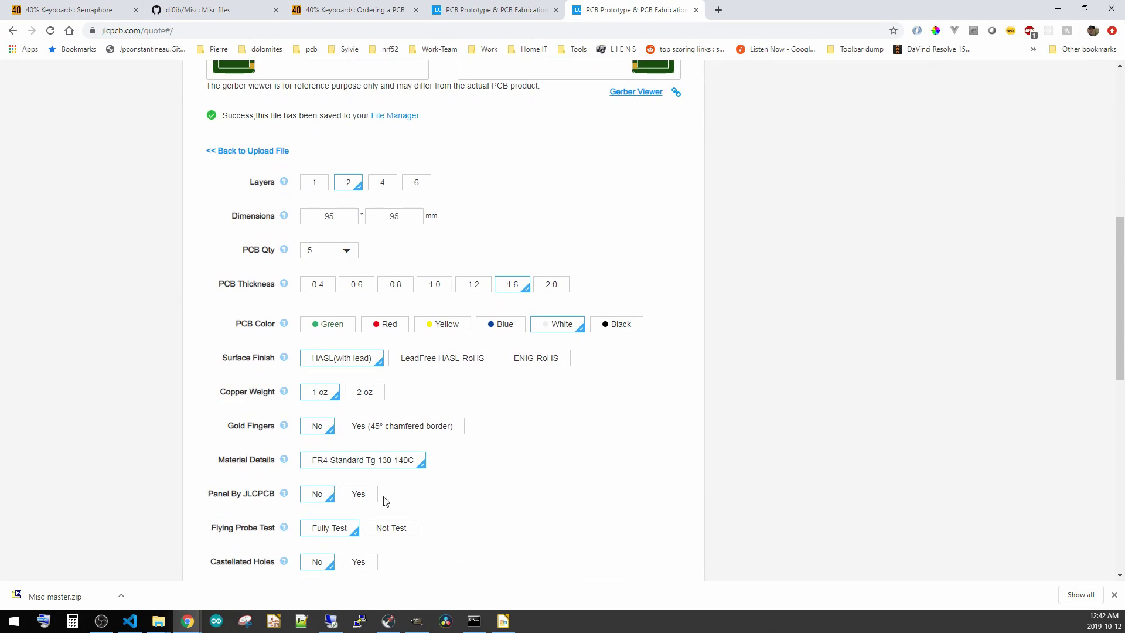
scroll(402, 519, "down", 1)
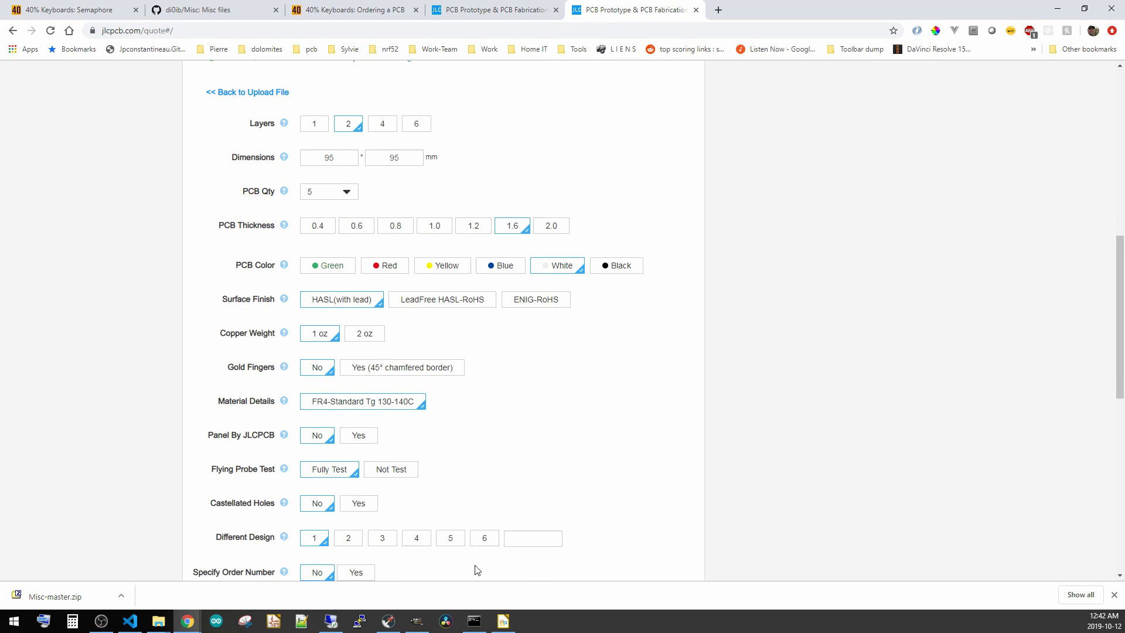
scroll(457, 562, "down", 2)
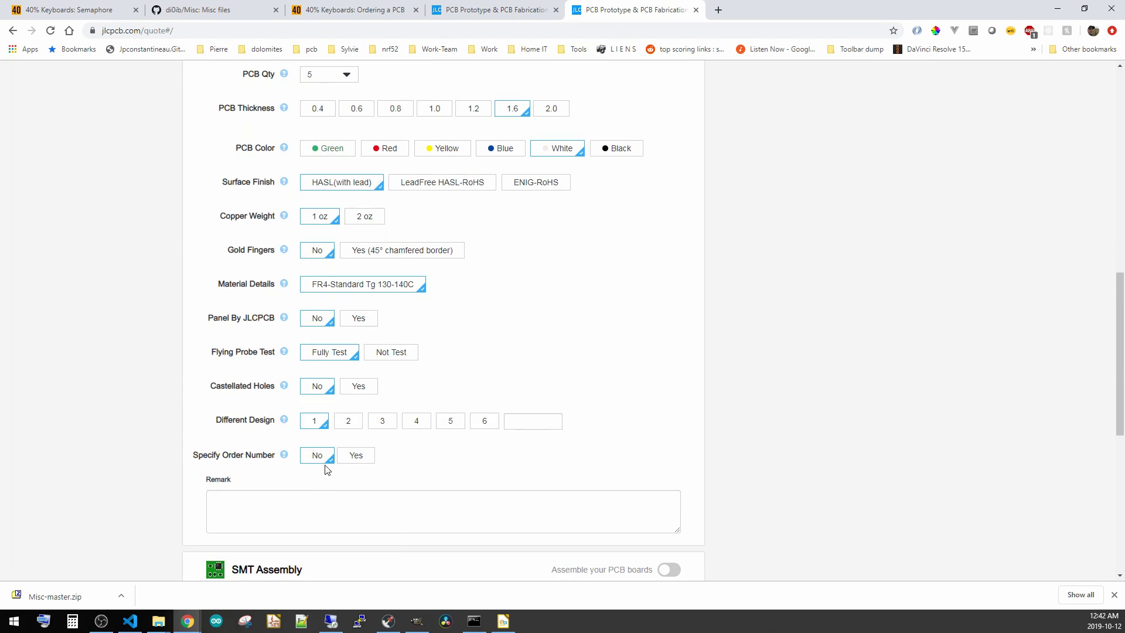
scroll(320, 467, "up", 4)
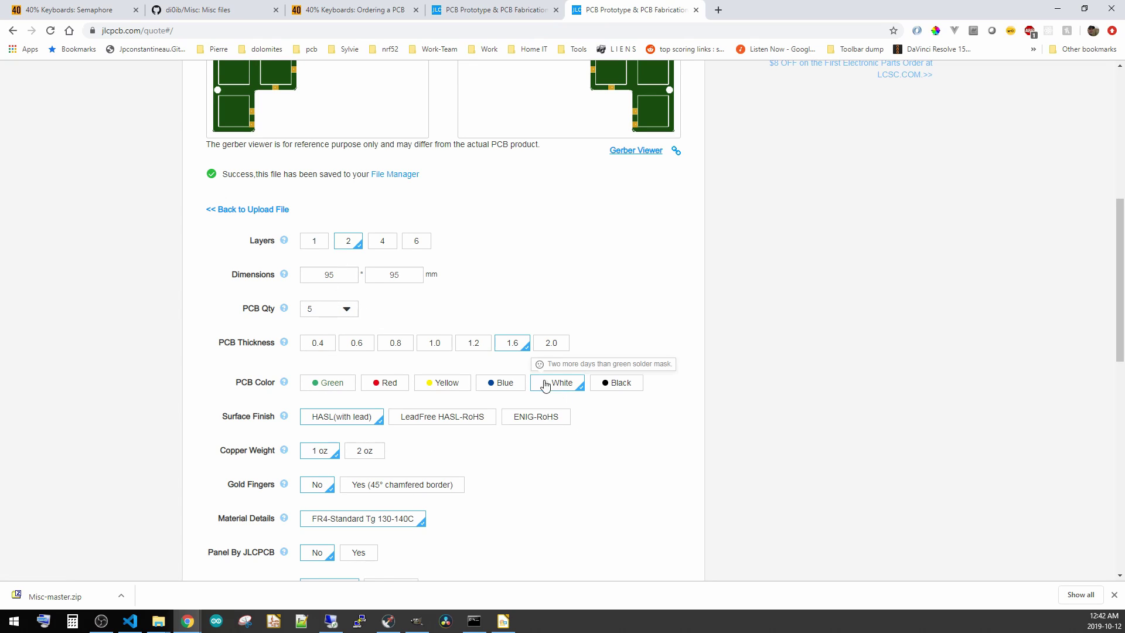
scroll(491, 504, "down", 3)
scroll(486, 503, "up", 8)
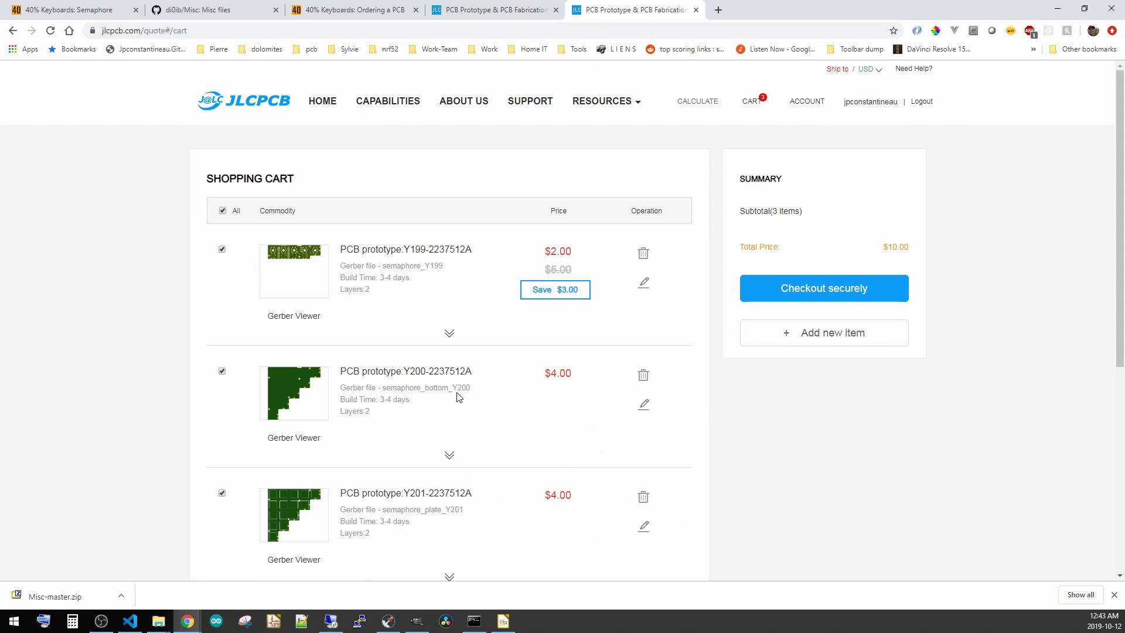
Scroll down the cart to review the three Semaphore boards totalling $10.00.
scroll(453, 422, "down", 1)
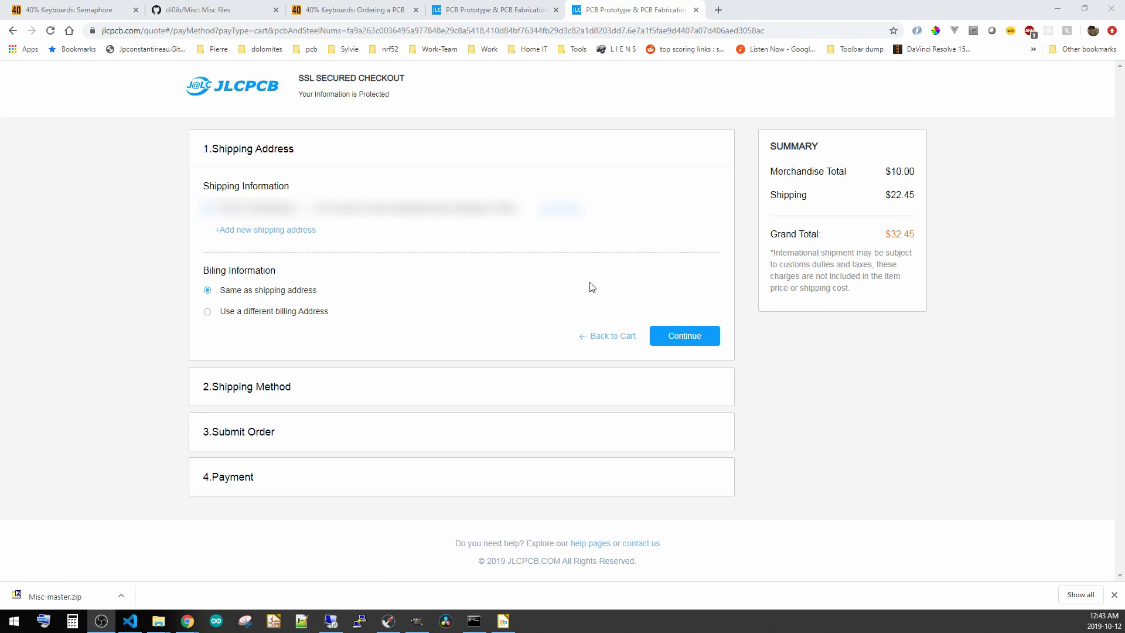
Compare Registered Air Mail, UPS Worldwide Saver and DHL Express shipping costs, choosing Registered Air Mail.
left_click(683, 338)
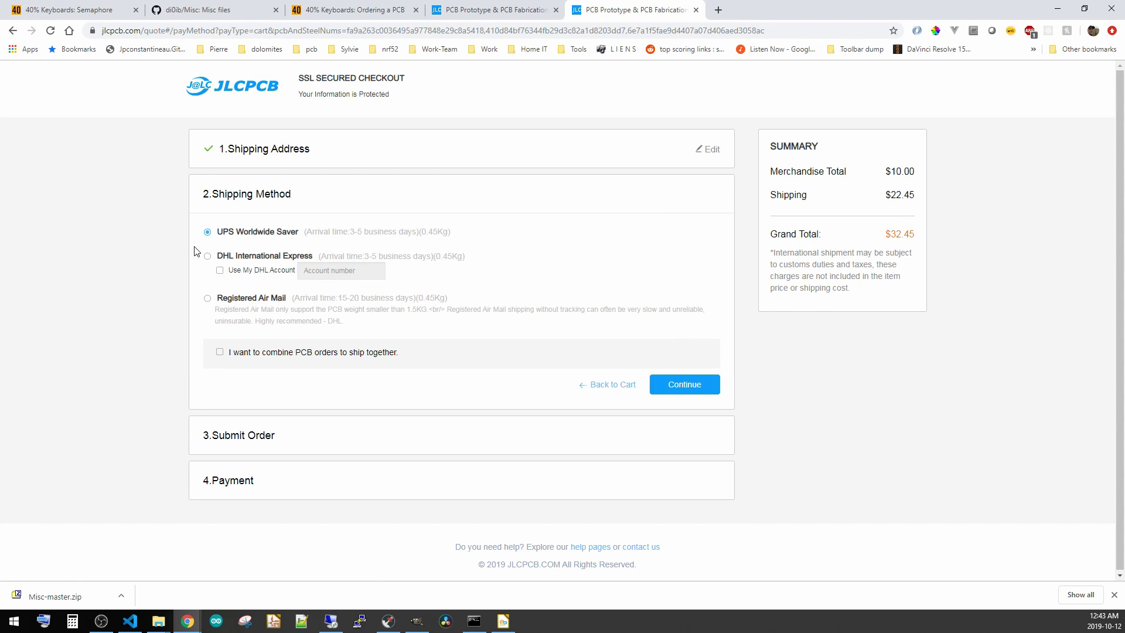
left_click(208, 298)
left_click(208, 233)
left_click(208, 257)
left_click(207, 299)
Close the checkout tab and scroll down the Semaphore blog post.
key("ctrl+w")
scroll(216, 315, "down", 2)
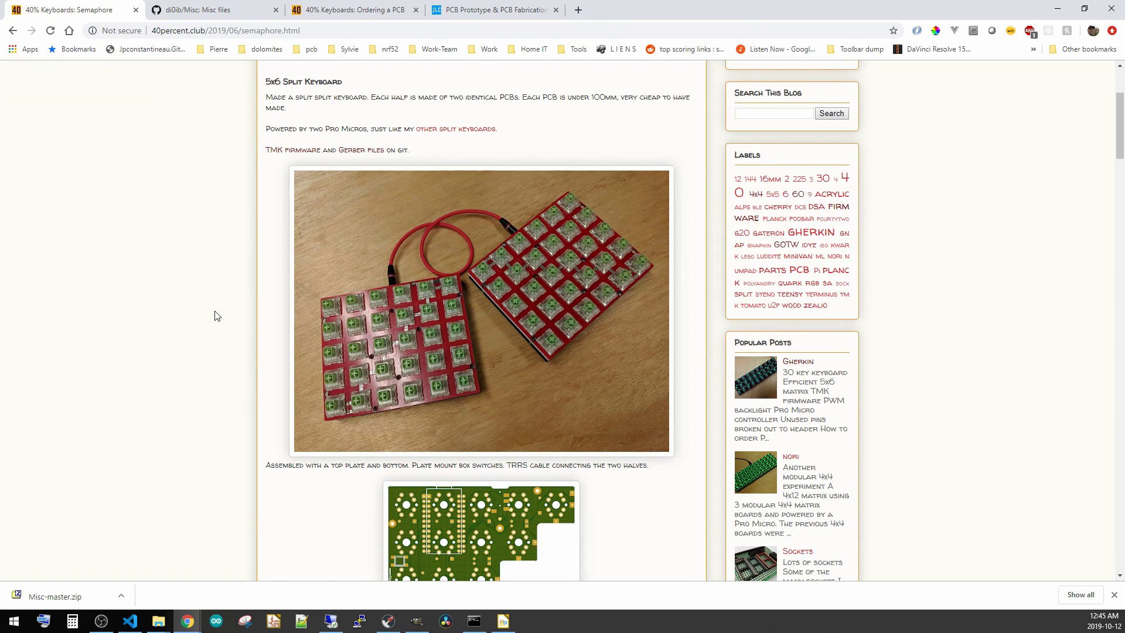